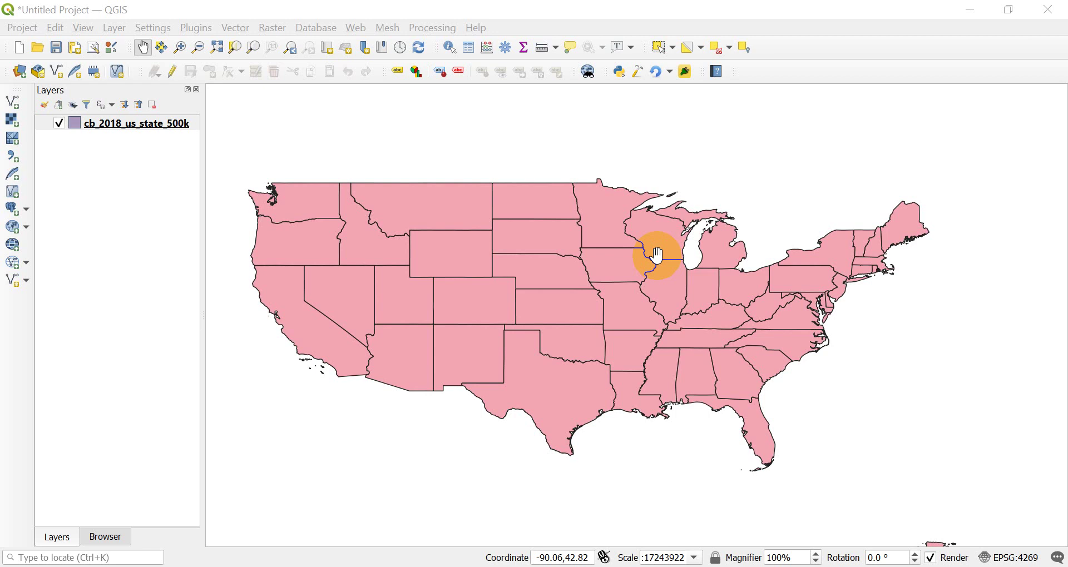
# - Reopen the states layer's attribute table and position its window
pyautogui.moveTo(589, 326); pyautogui.dragTo(599, 306)
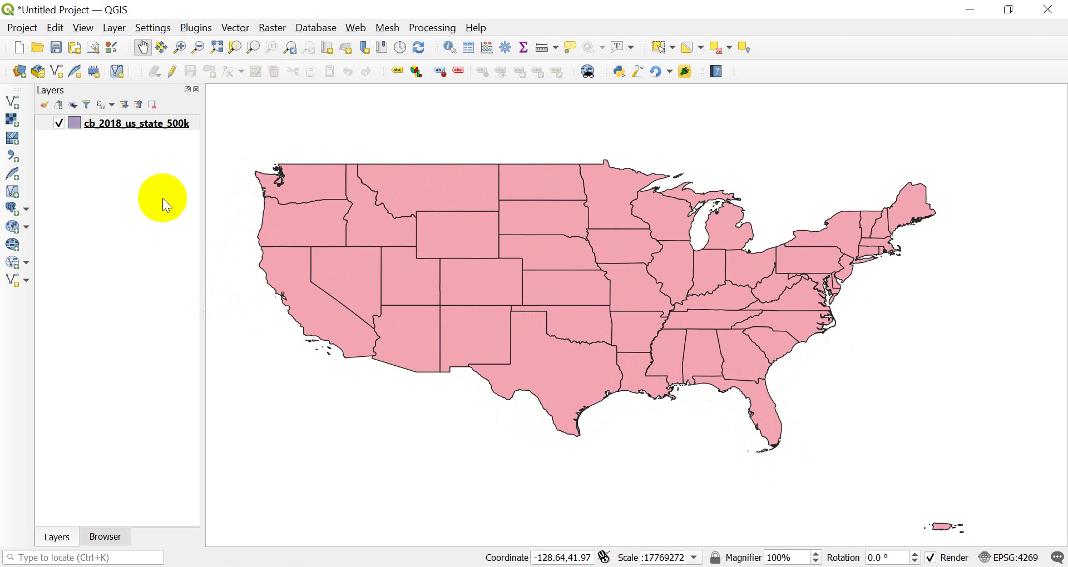
pyautogui.rightClick(133, 126)
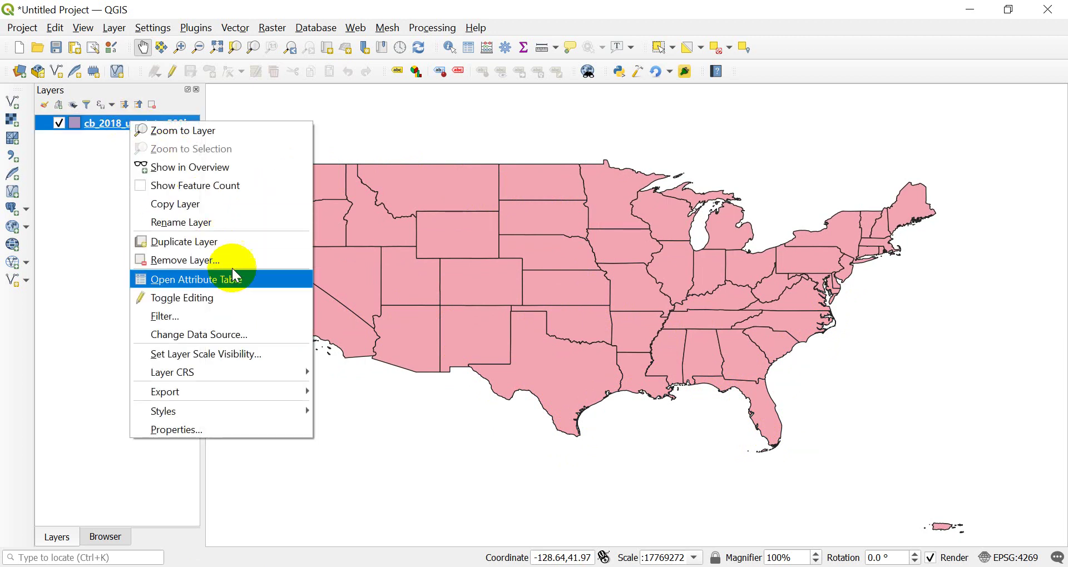
pyautogui.click(221, 279)
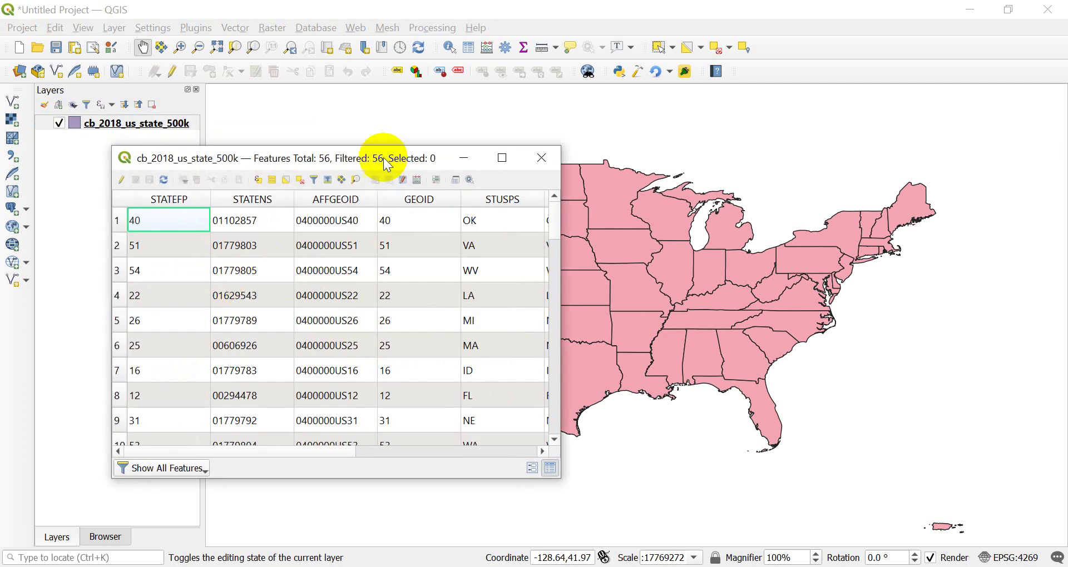
pyautogui.moveTo(361, 165); pyautogui.dragTo(479, 135)
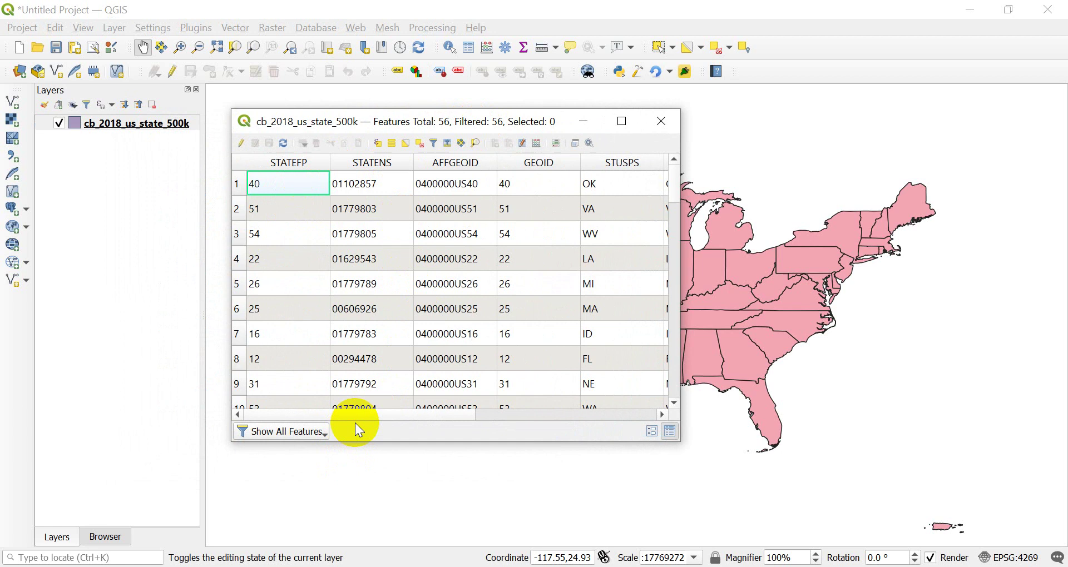
pyautogui.moveTo(358, 414); pyautogui.dragTo(397, 409)
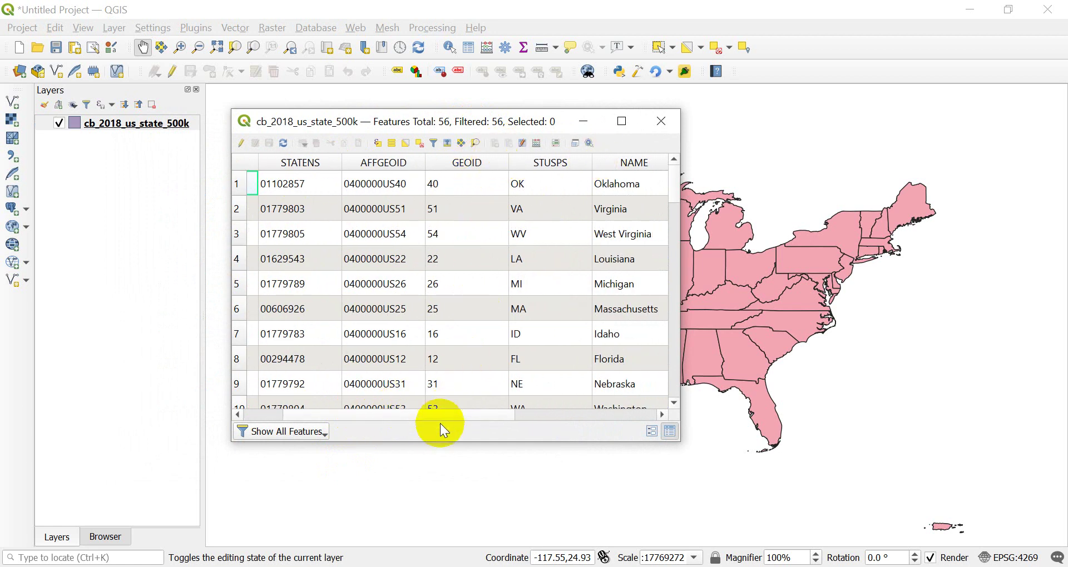
pyautogui.moveTo(440, 418); pyautogui.dragTo(613, 401)
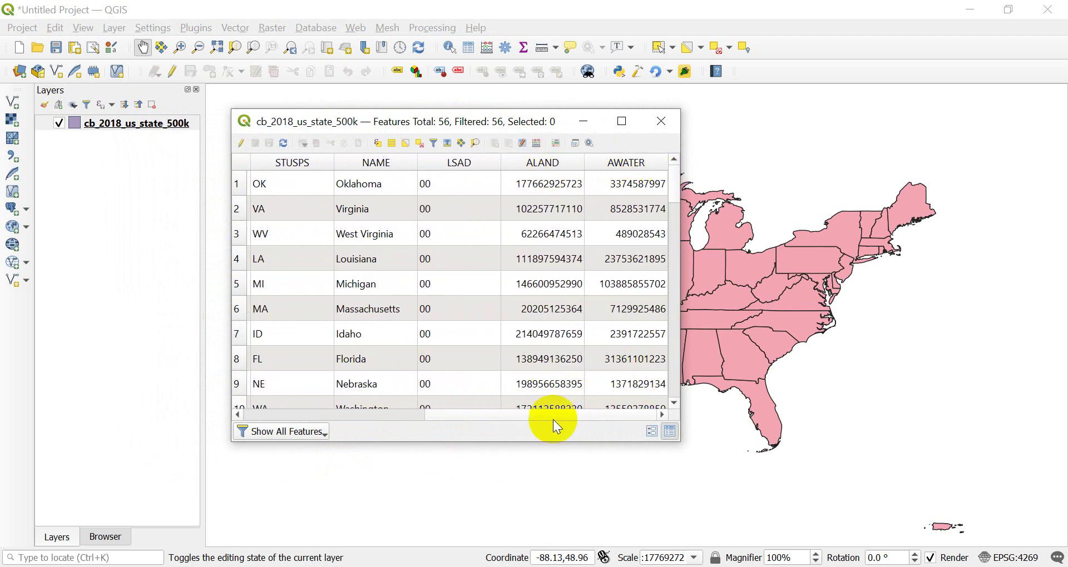
pyautogui.moveTo(558, 413); pyautogui.dragTo(378, 415)
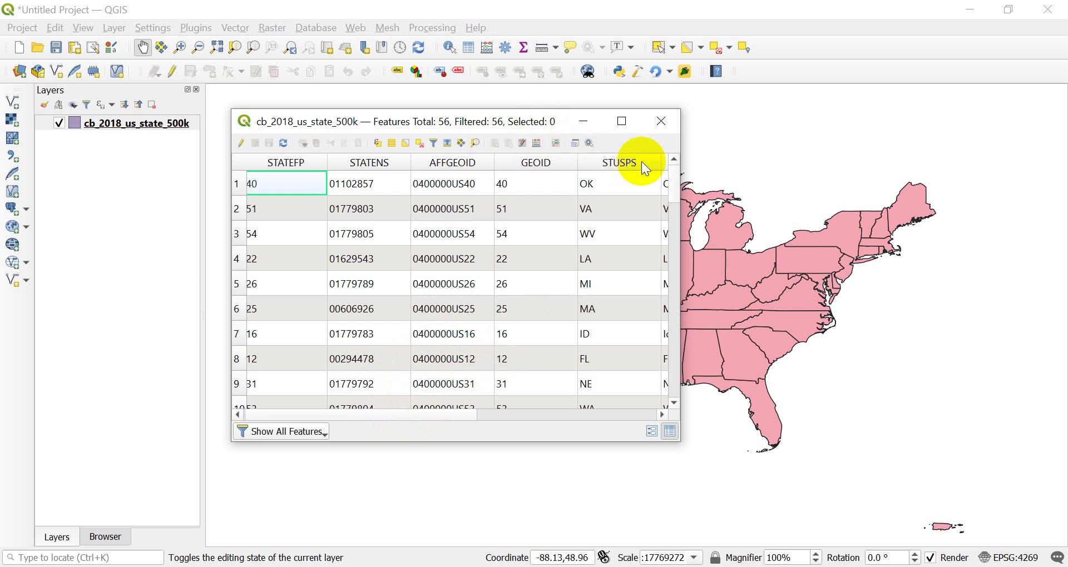
pyautogui.click(536, 143)
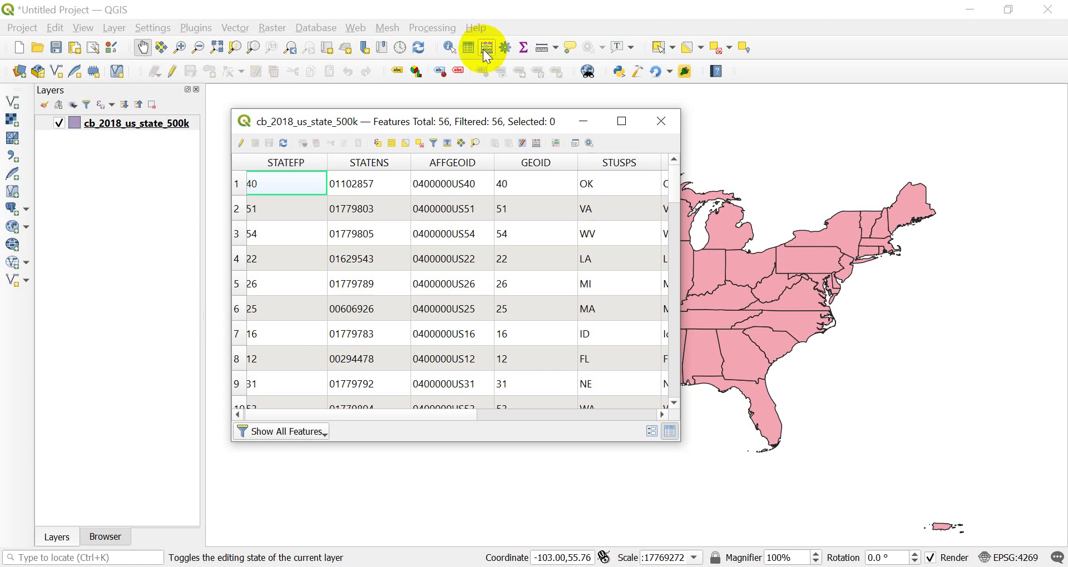
pyautogui.click(438, 10)
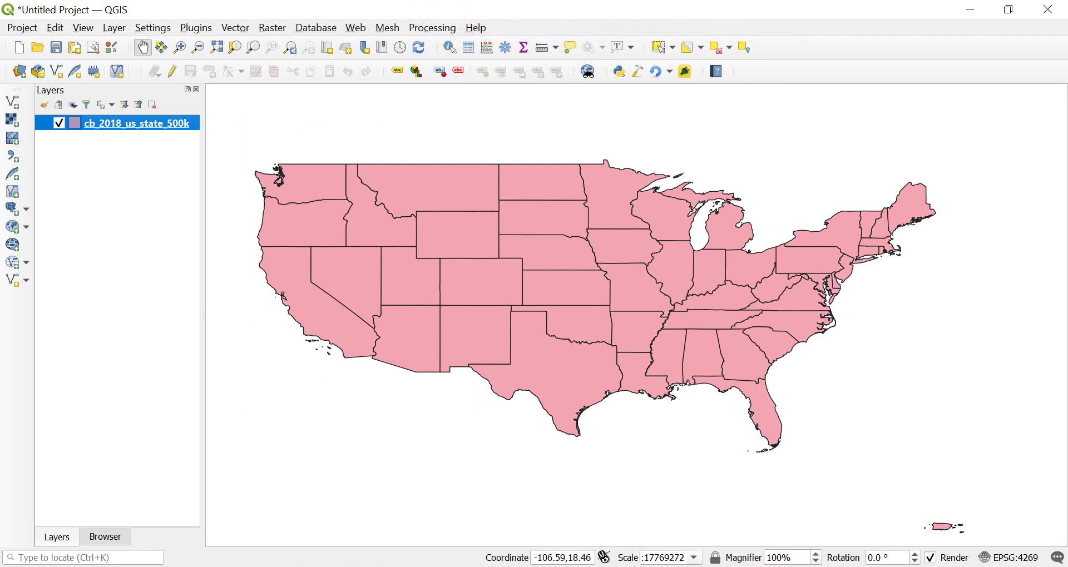
pyautogui.press('F6')
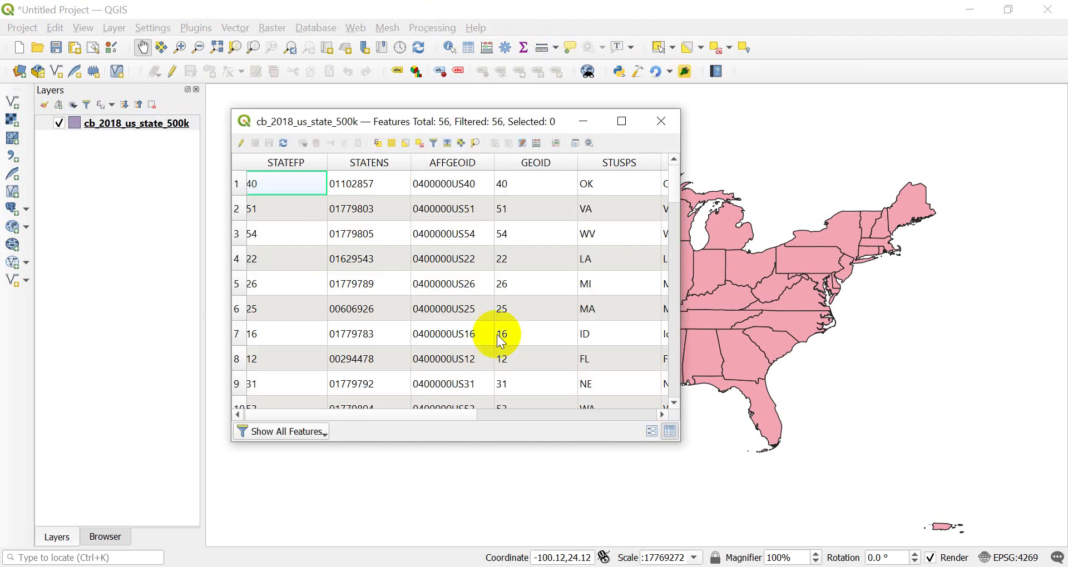
# - In the Field Calculator, create a new Decimal number (real) field named area_sqm, length 10, precision 3
pyautogui.click(537, 145)
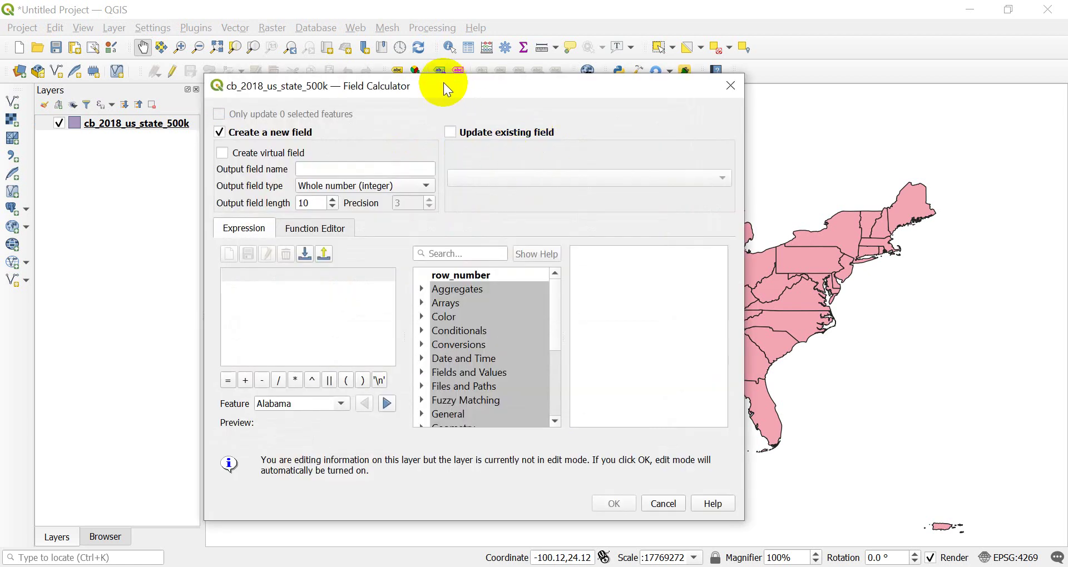
pyautogui.moveTo(443, 82)
pyautogui.mouseDown()
pyautogui.moveTo(436, 57)
pyautogui.moveTo(452, 66)
pyautogui.mouseUp()
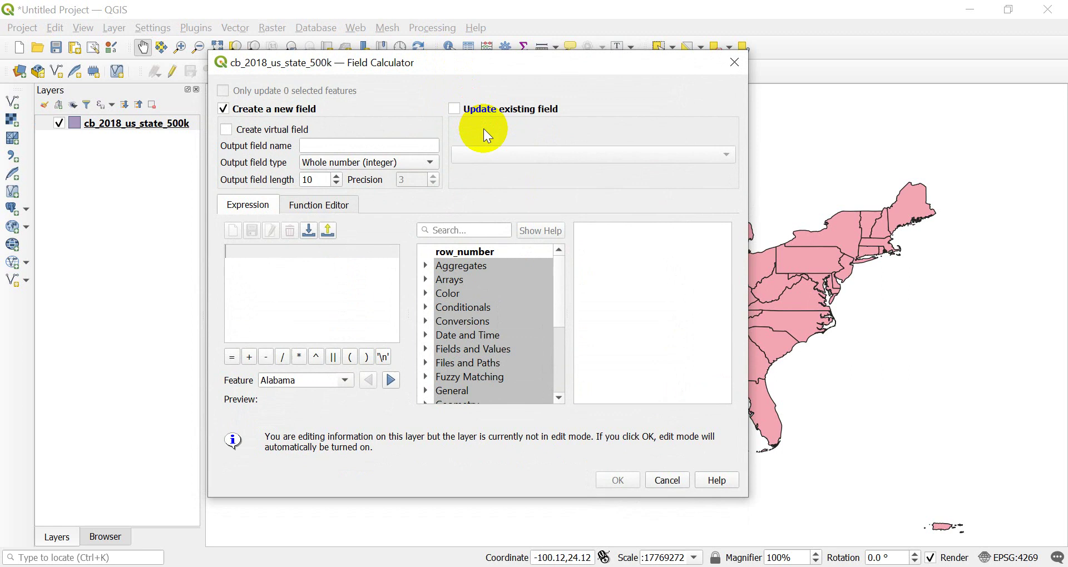
pyautogui.click(456, 111)
pyautogui.click(547, 157)
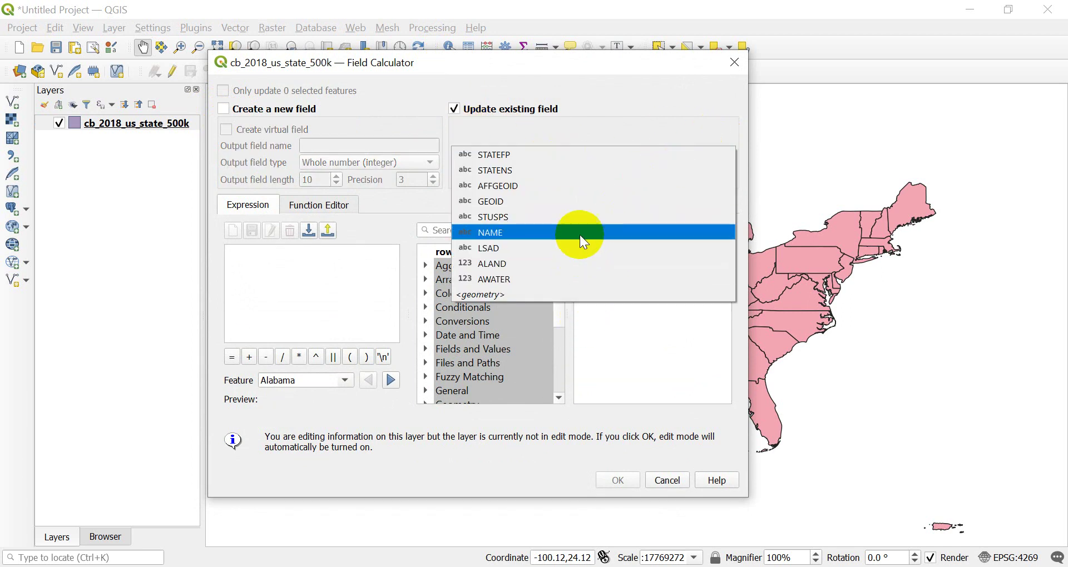
pyautogui.click(654, 98)
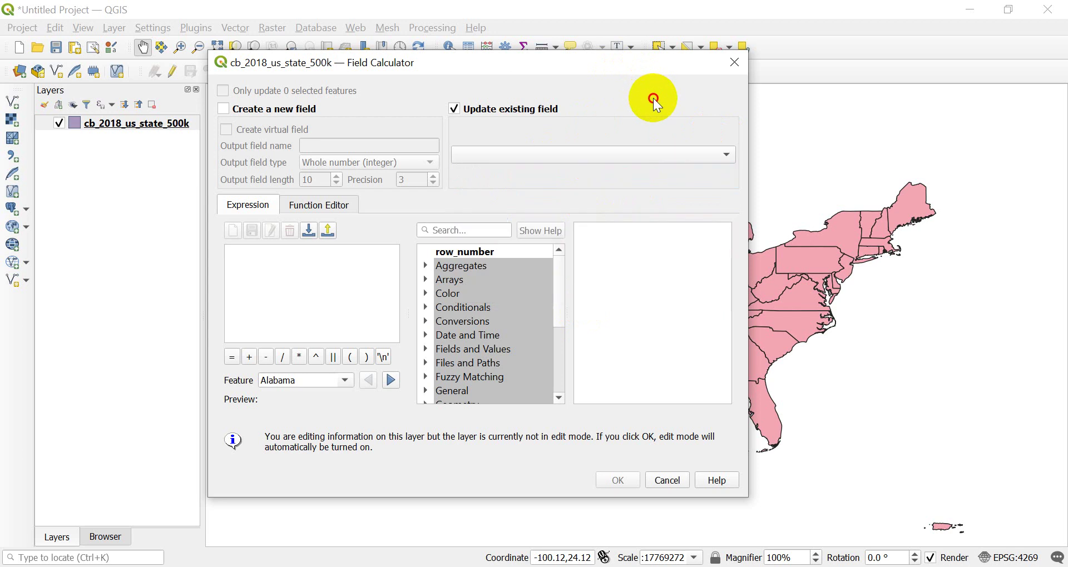
pyautogui.click(223, 109)
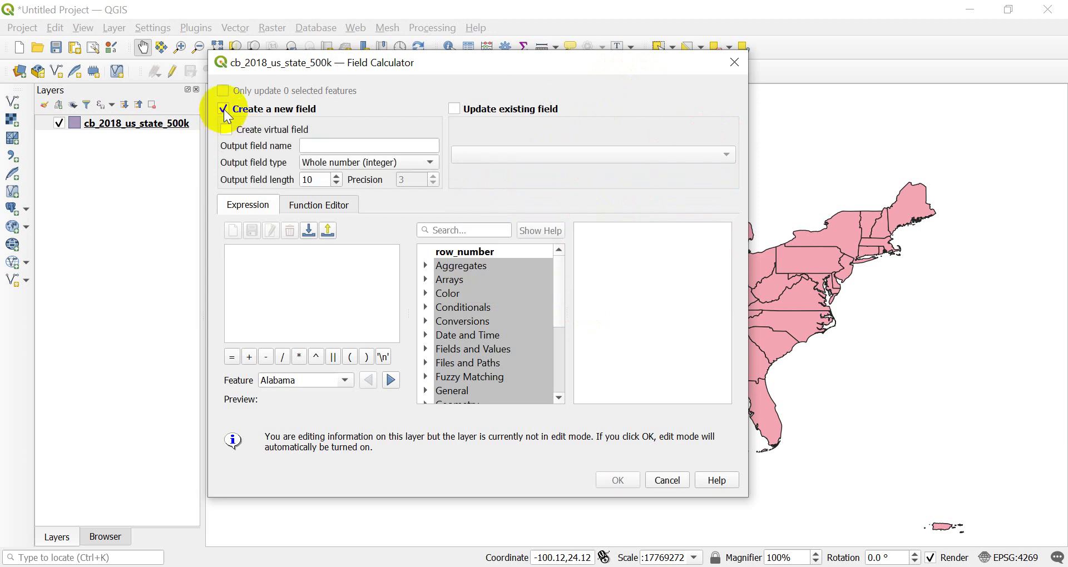
pyautogui.click(341, 146)
pyautogui.write('area')
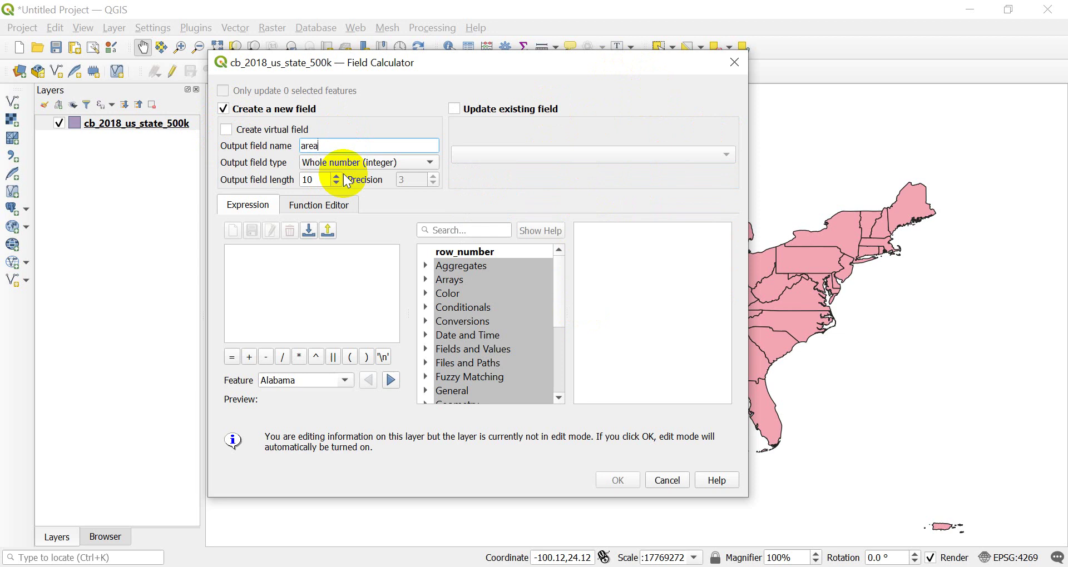
pyautogui.write('_sqm')
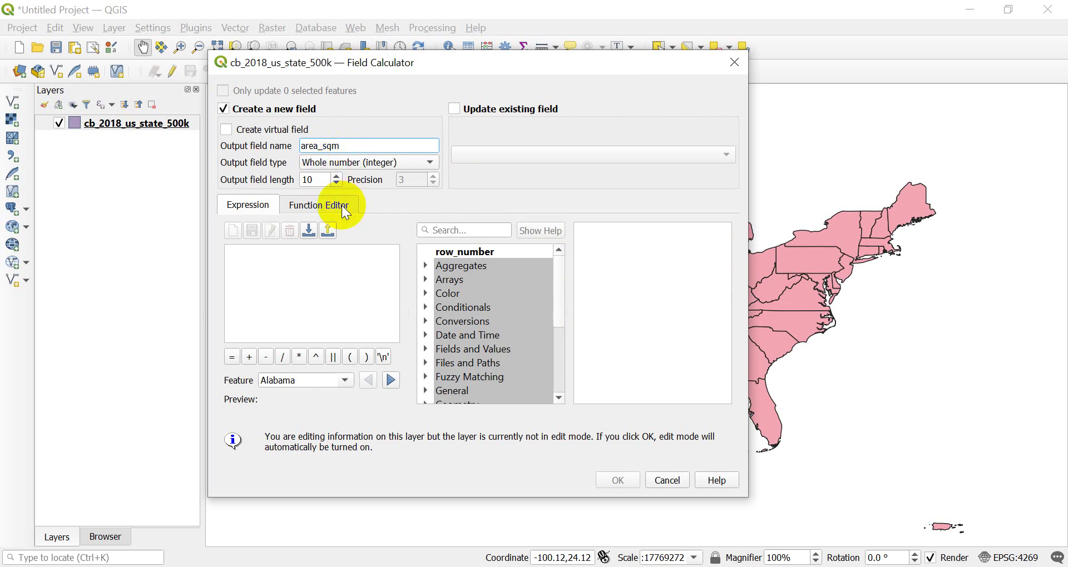
pyautogui.click(340, 161)
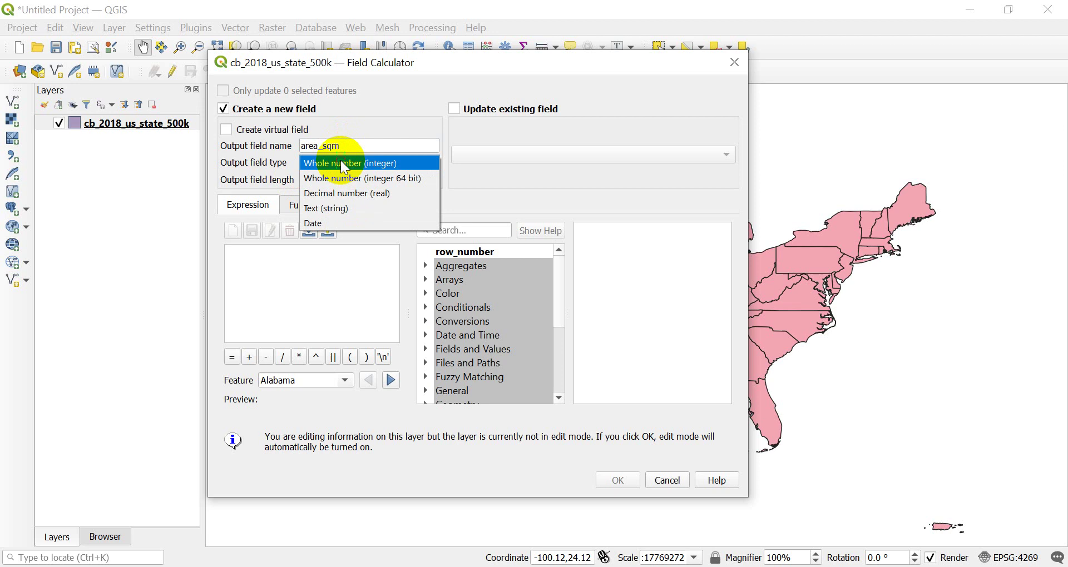
pyautogui.click(355, 194)
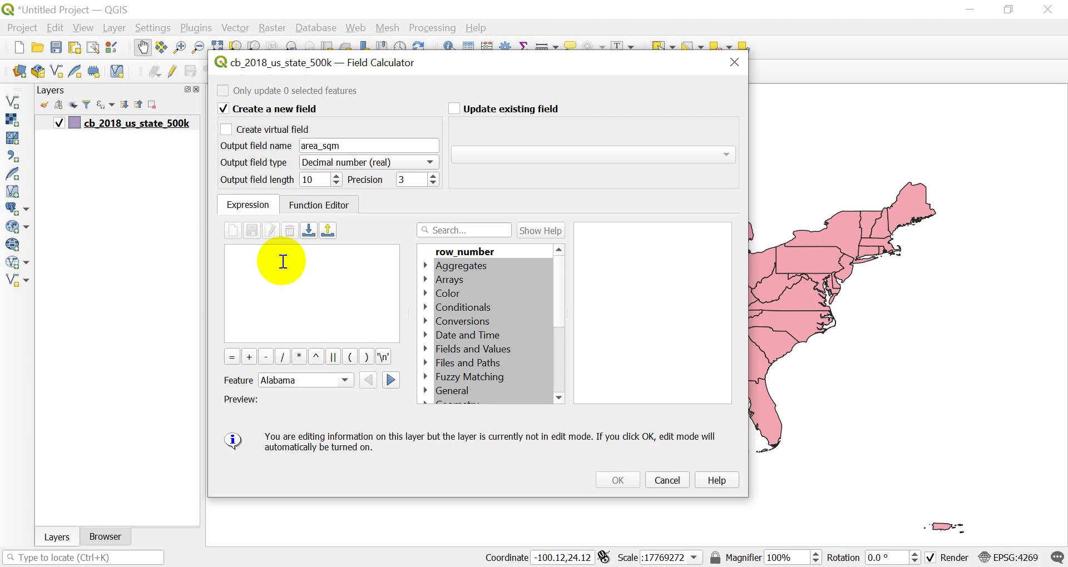
pyautogui.click(254, 259)
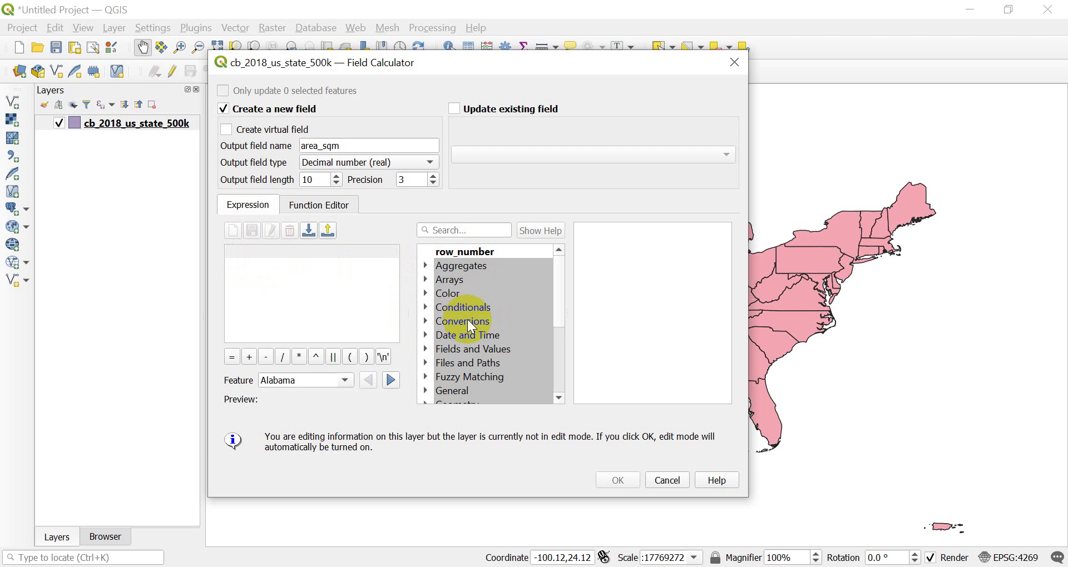
pyautogui.scroll(-2, 477, 317)
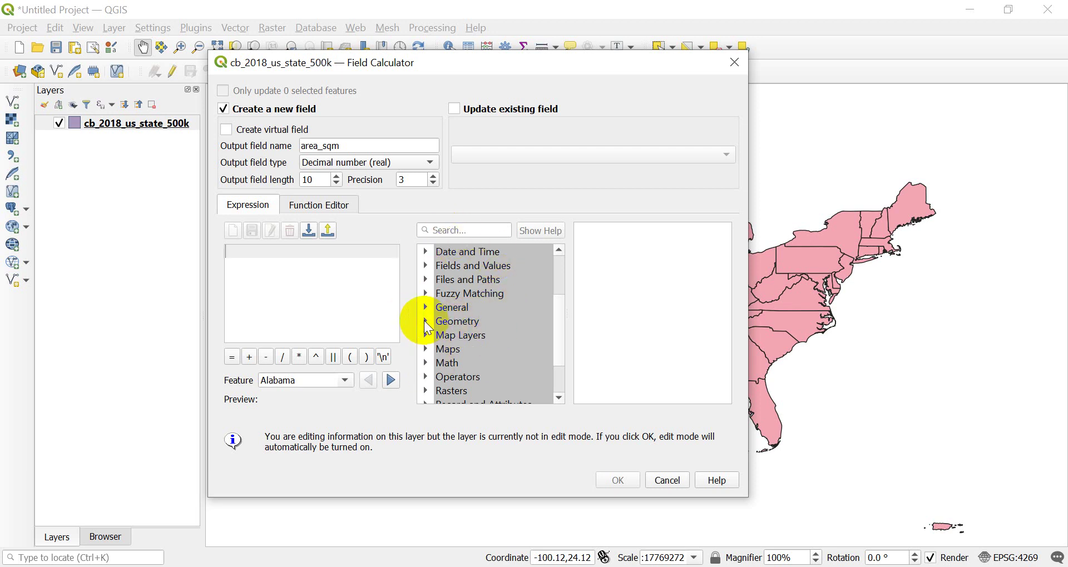
# - Expand the Geometry functions and compare the help for $area and area
pyautogui.click(426, 322)
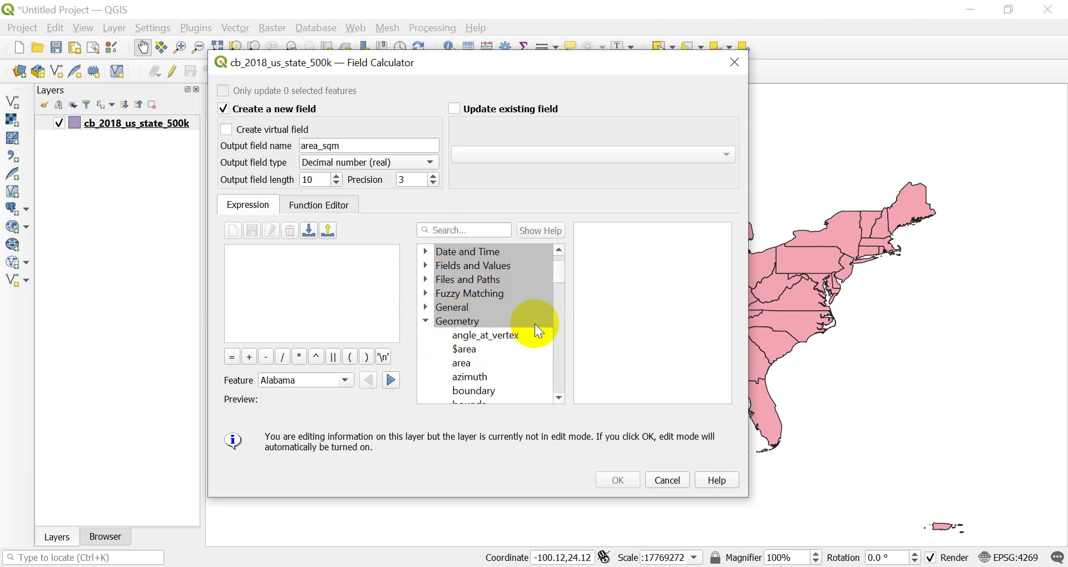
pyautogui.scroll(-1, 535, 324)
pyautogui.click(460, 308)
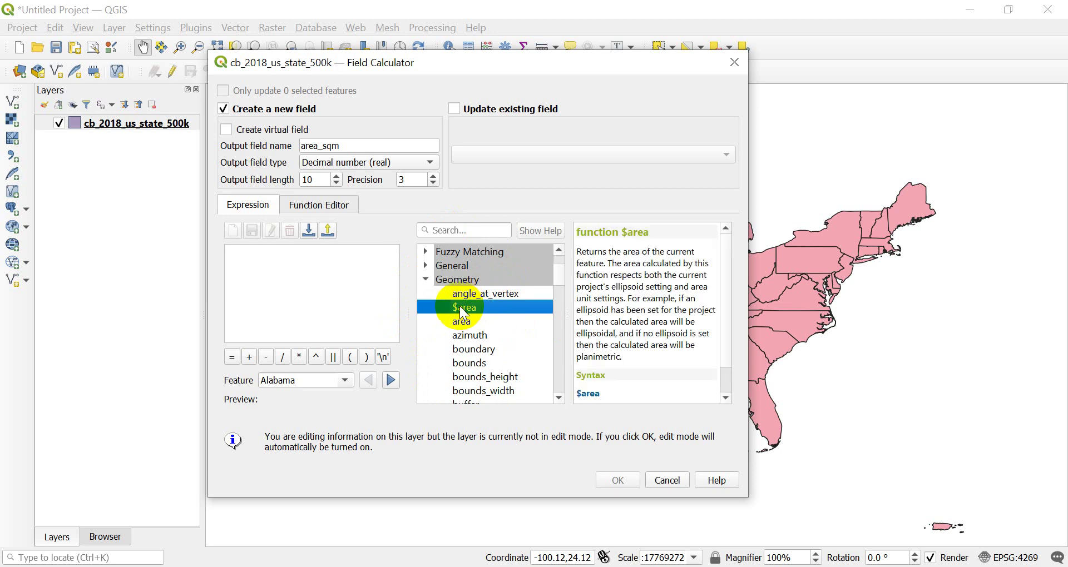
pyautogui.click(470, 322)
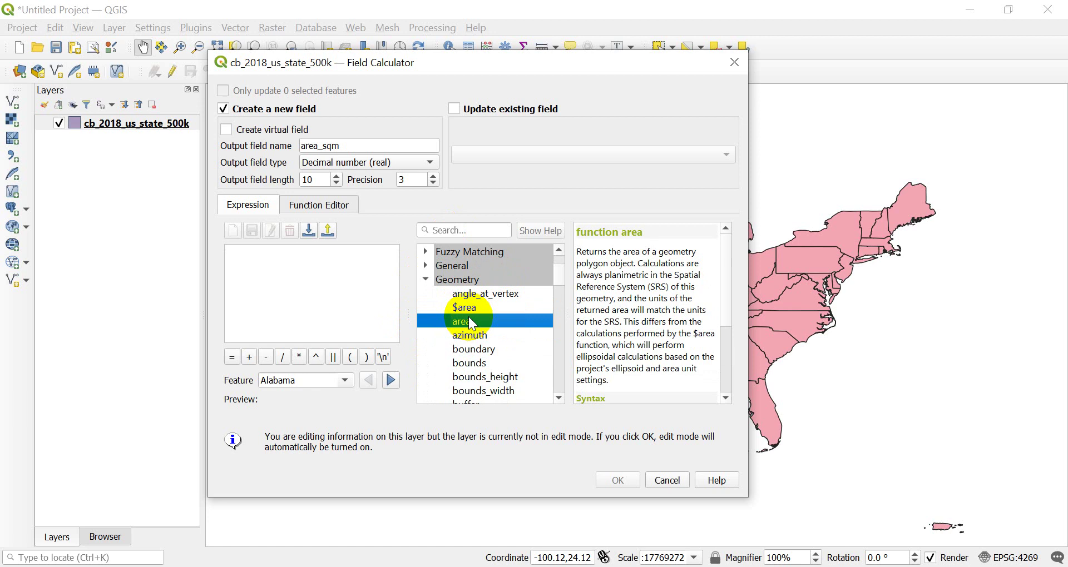
pyautogui.click(466, 307)
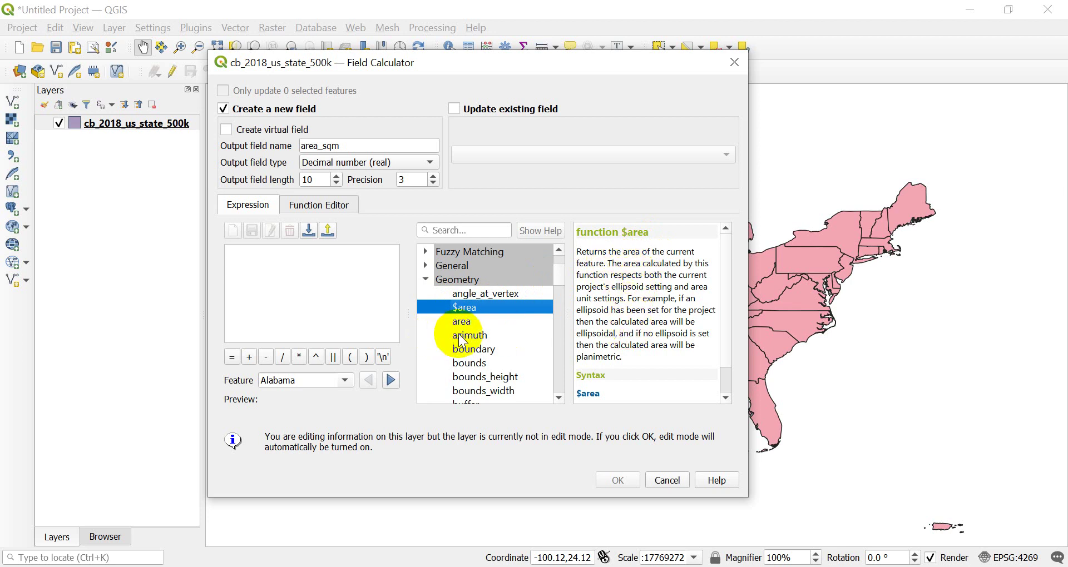
# - Read the help for the $length and $perimeter geometry functions
pyautogui.scroll(-5, 470, 338)
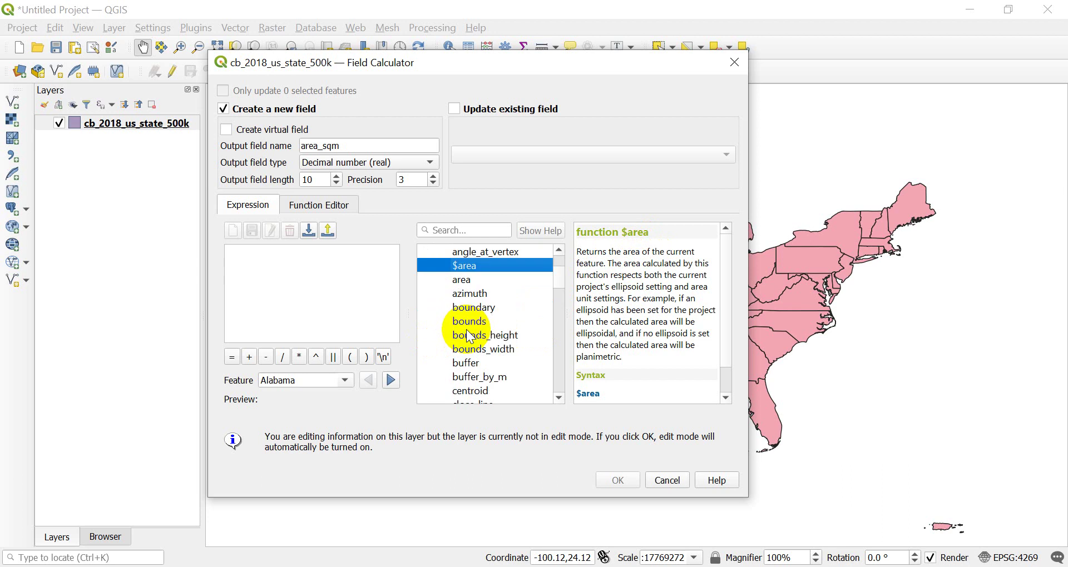
pyautogui.scroll(-6, 470, 338)
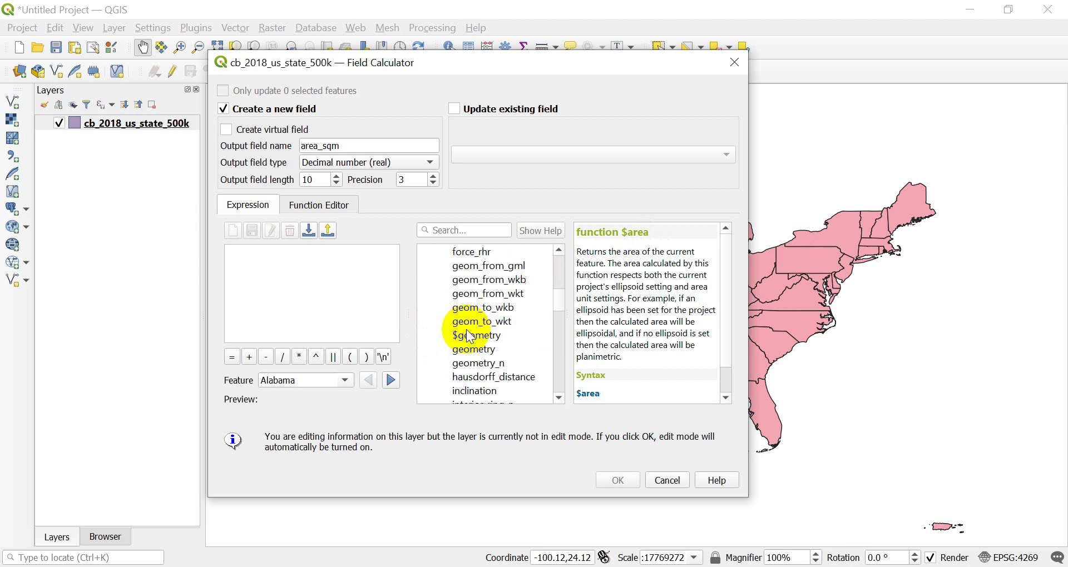
pyautogui.scroll(-4, 470, 334)
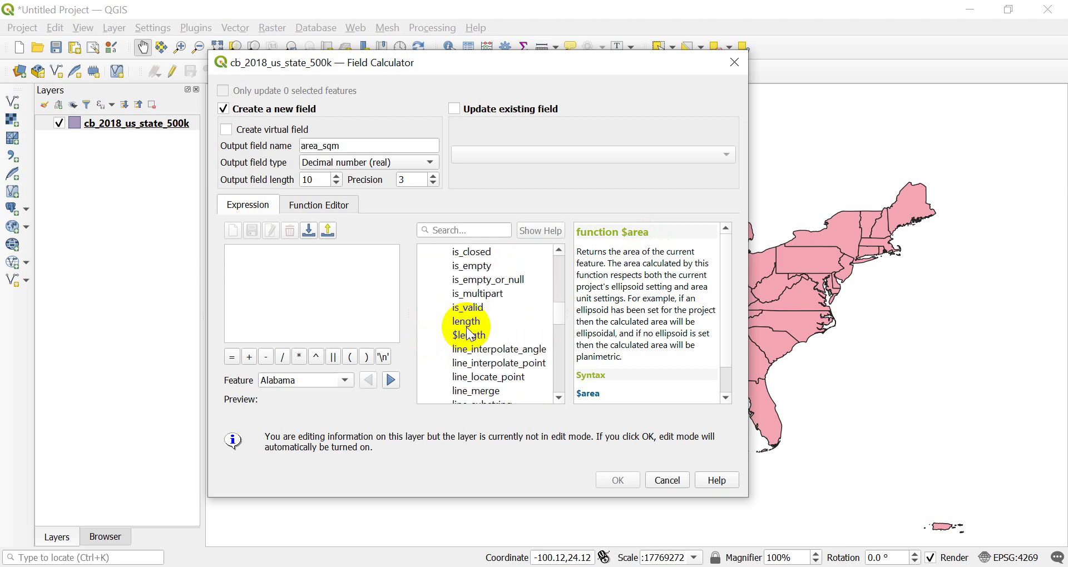
pyautogui.click(482, 336)
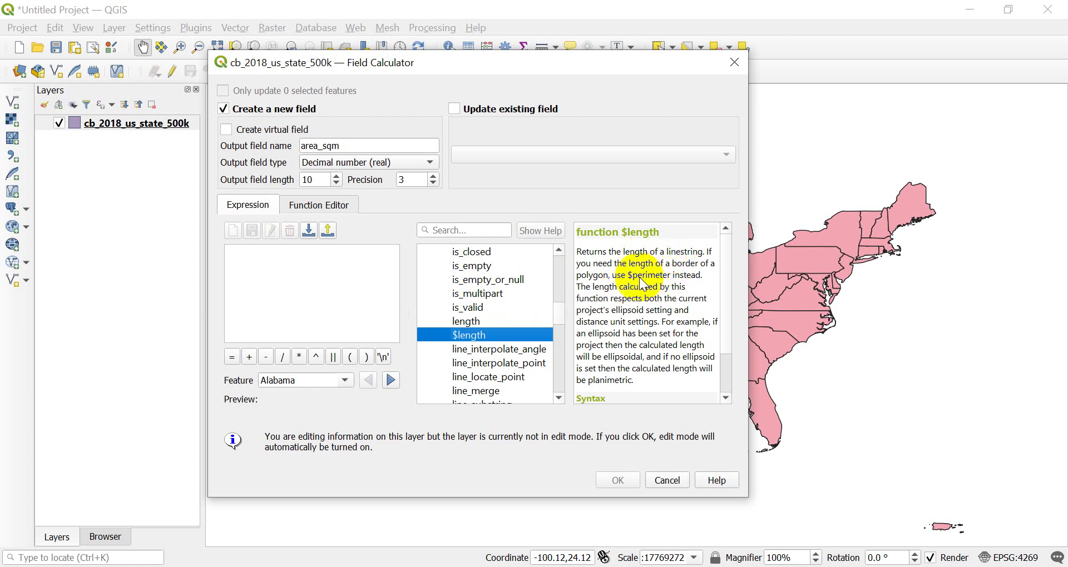
pyautogui.scroll(-11, 488, 335)
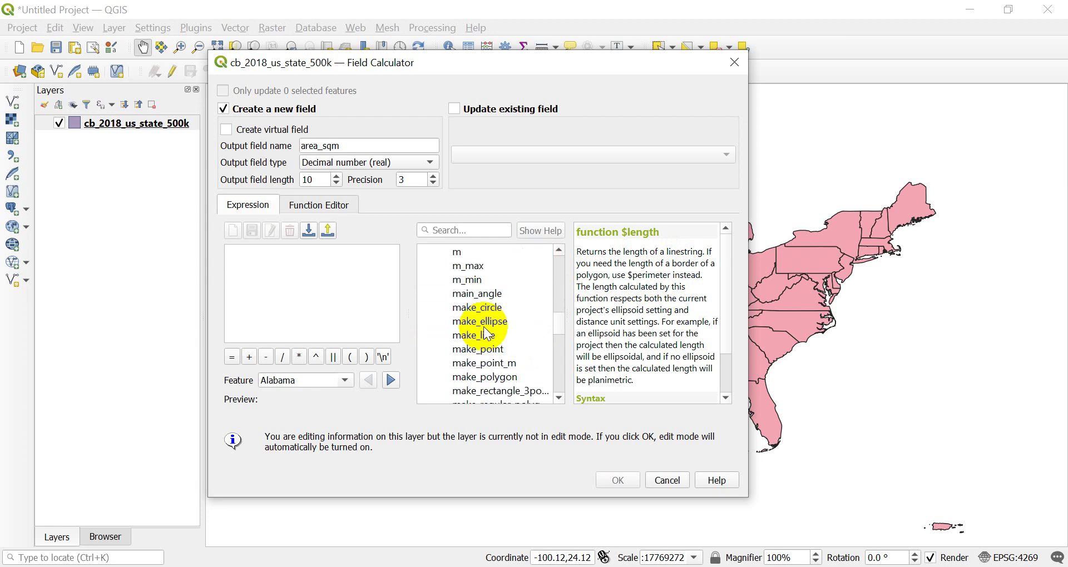
pyautogui.scroll(-2, 485, 333)
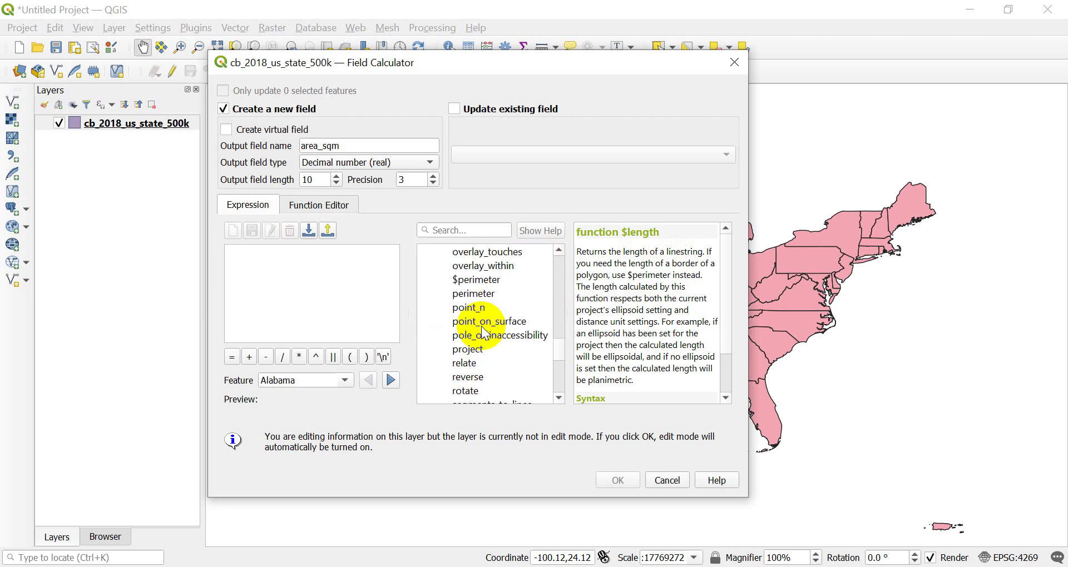
pyautogui.click(476, 280)
pyautogui.scroll(18, 477, 301)
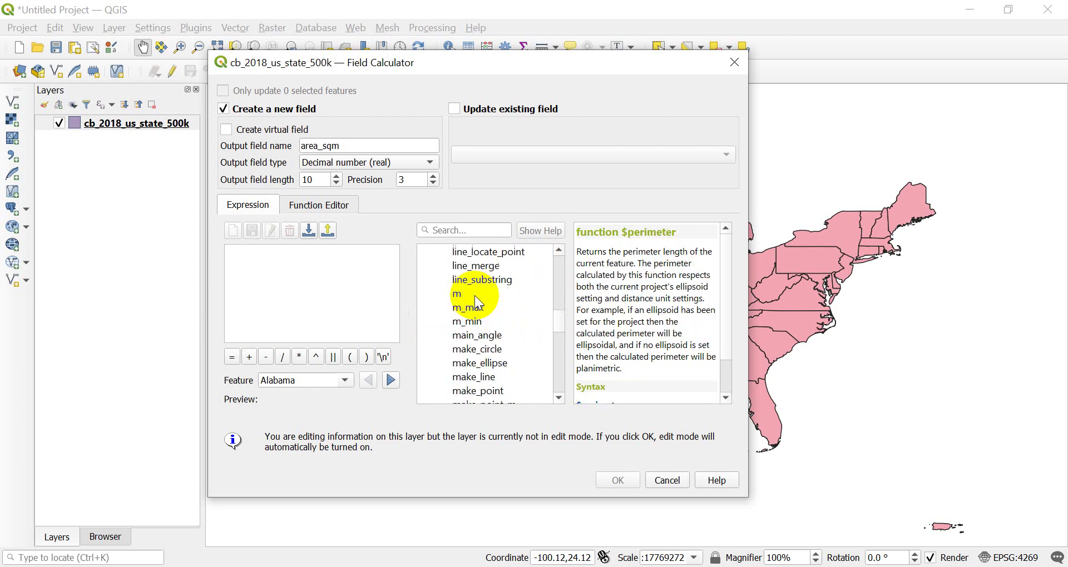
pyautogui.scroll(4, 477, 300)
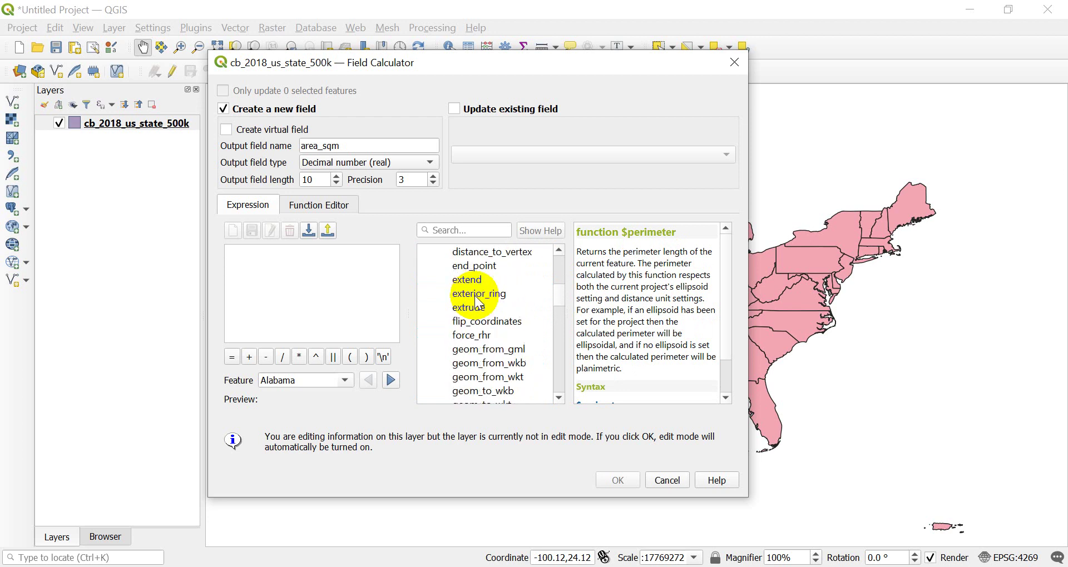
pyautogui.scroll(-4, 478, 300)
pyautogui.scroll(11, 477, 303)
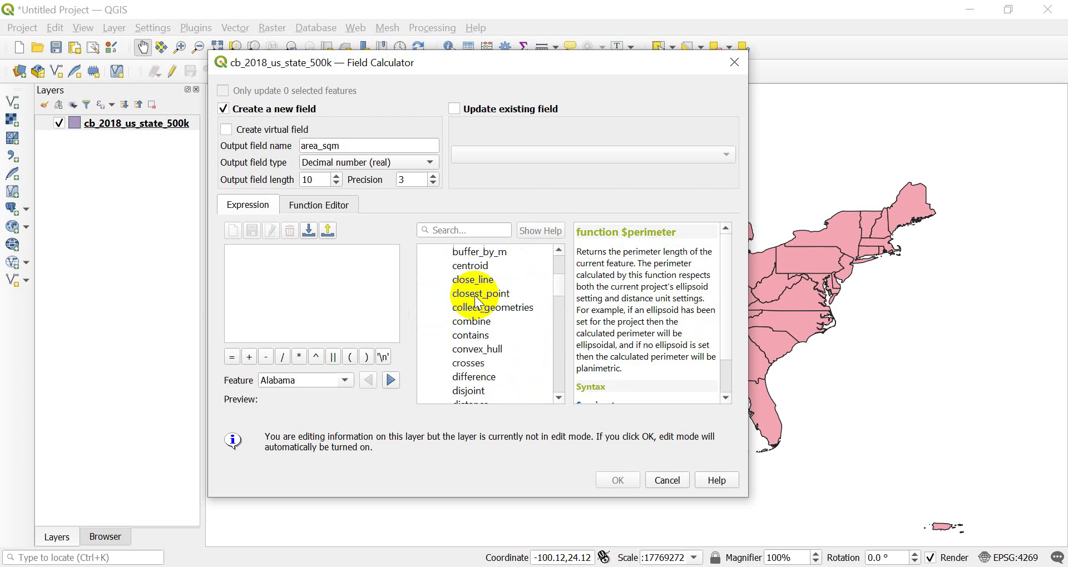
pyautogui.scroll(-2, 478, 303)
pyautogui.scroll(-1, 477, 300)
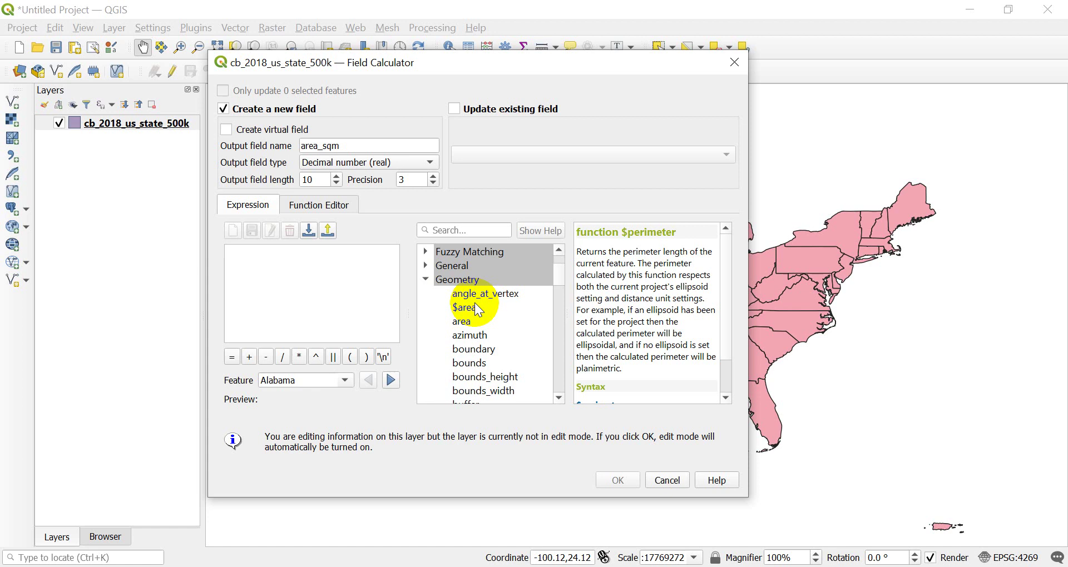
# - Insert $area as the expression, previewing 133897956154.98831 for Alabama
pyautogui.doubleClick(467, 308)
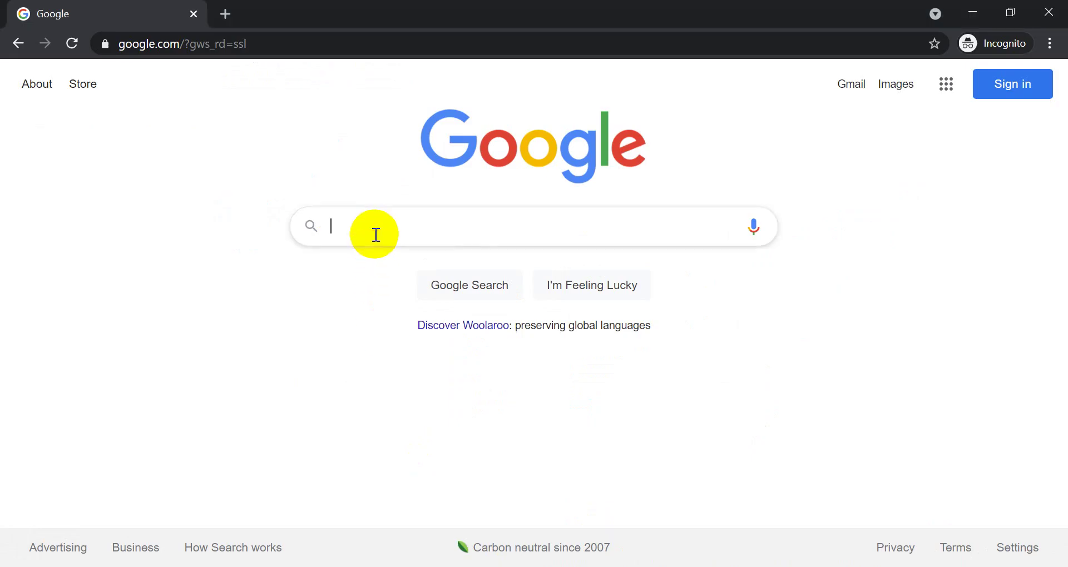
# - Search Google for 'area of alabama', which shows 52,419 mi²
pyautogui.click(376, 235)
pyautogui.write('area')
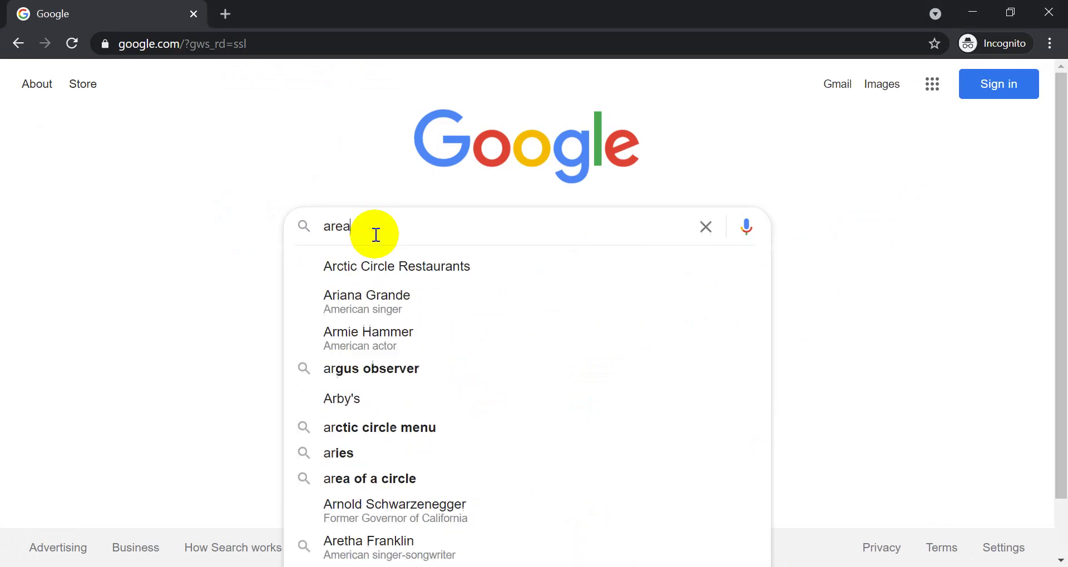
pyautogui.write(' of ala')
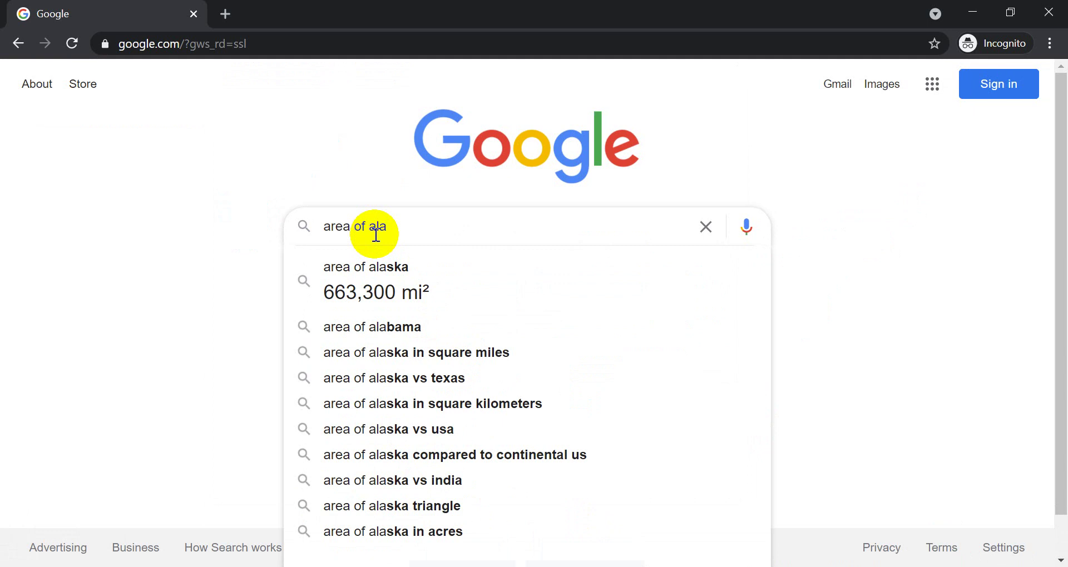
pyautogui.write('ba')
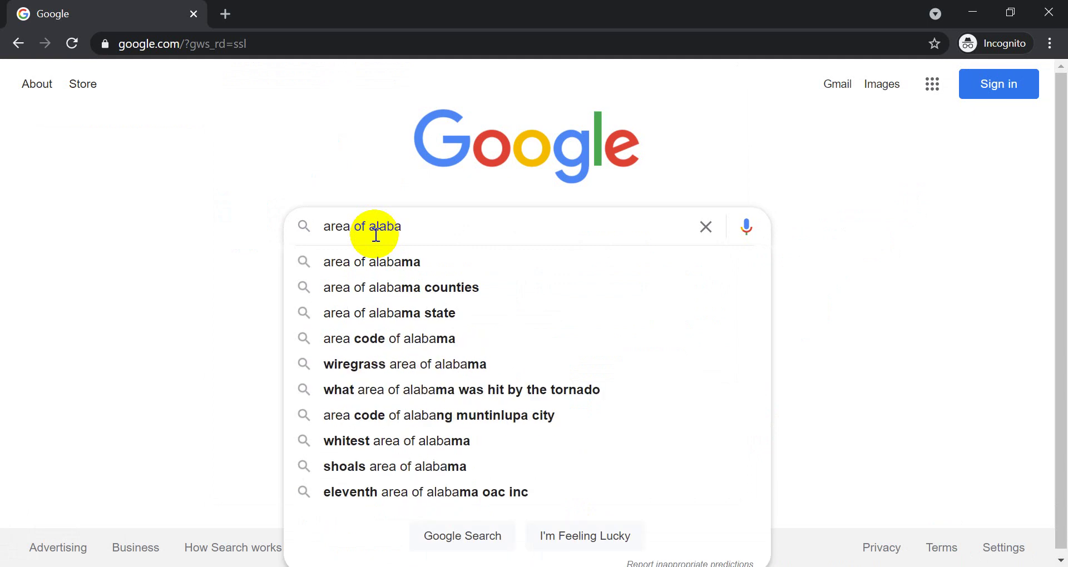
pyautogui.write('ma')
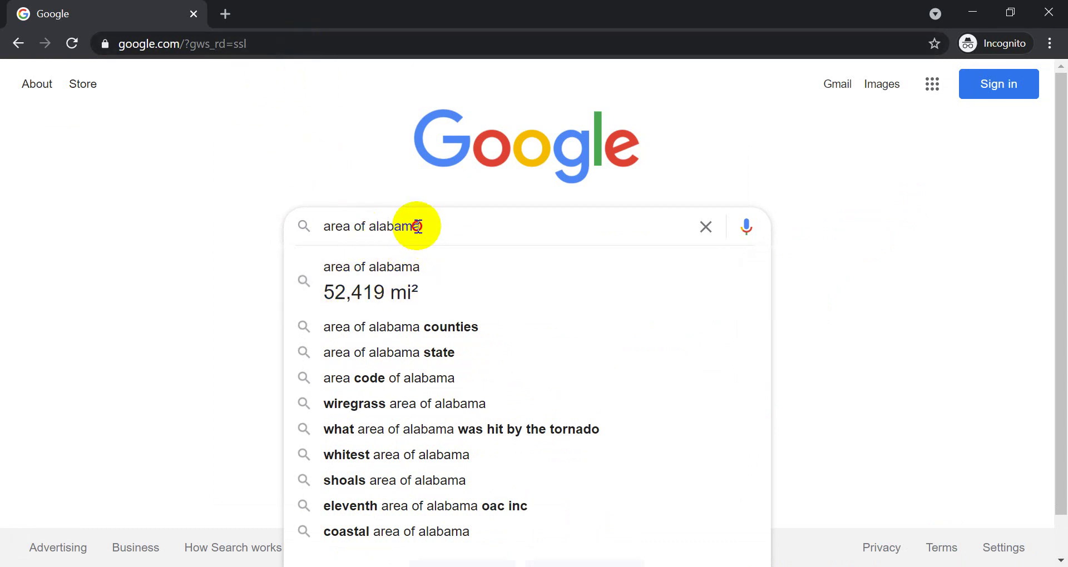
pyautogui.moveTo(412, 226); pyautogui.dragTo(241, 234)
pyautogui.write('converta')
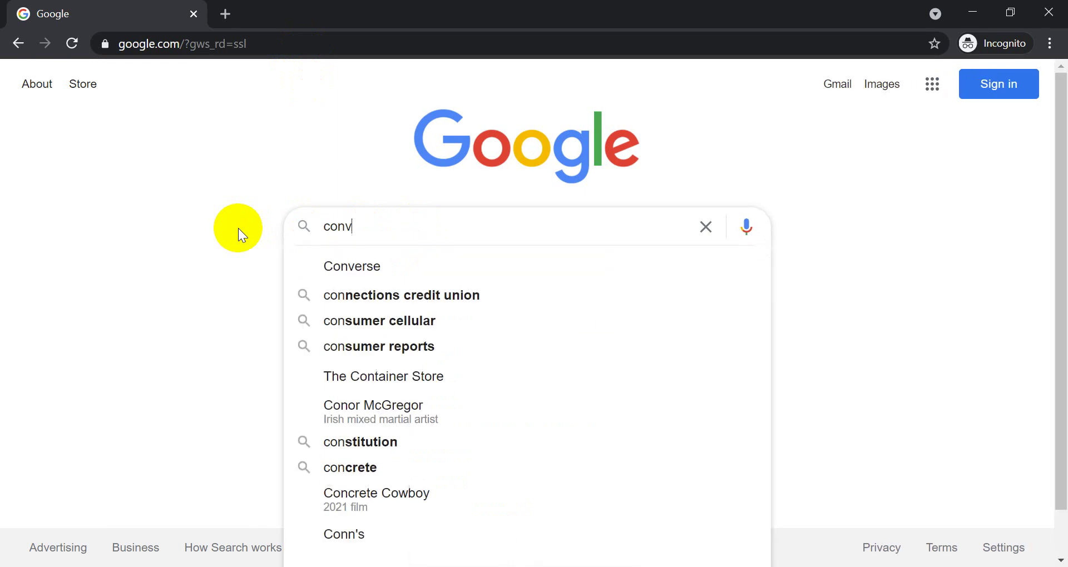
pyautogui.press('BackSpace')
pyautogui.press('BackSpace')
pyautogui.press('BackSpace')
pyautogui.press('BackSpace')
pyautogui.press('BackSpace')
pyautogui.press('BackSpace')
pyautogui.press('BackSpace')
pyautogui.press('BackSpace')
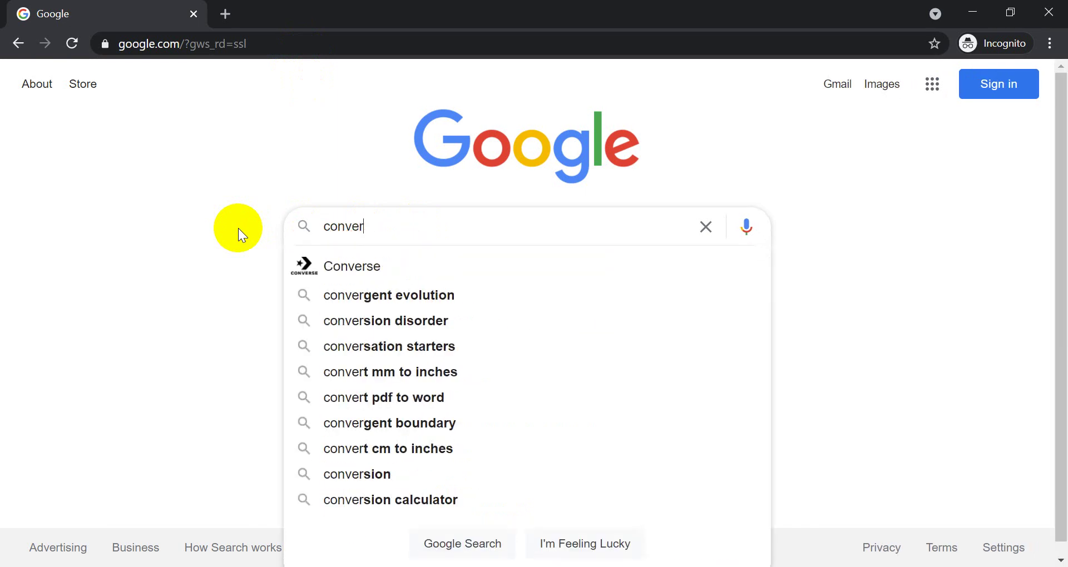
pyautogui.write('area ')
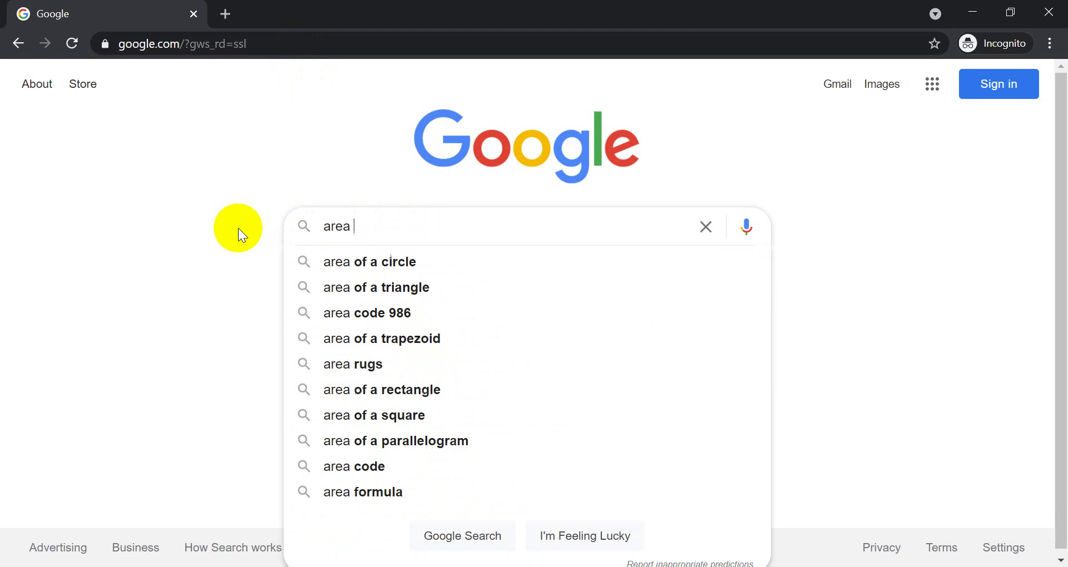
pyautogui.write('of alab')
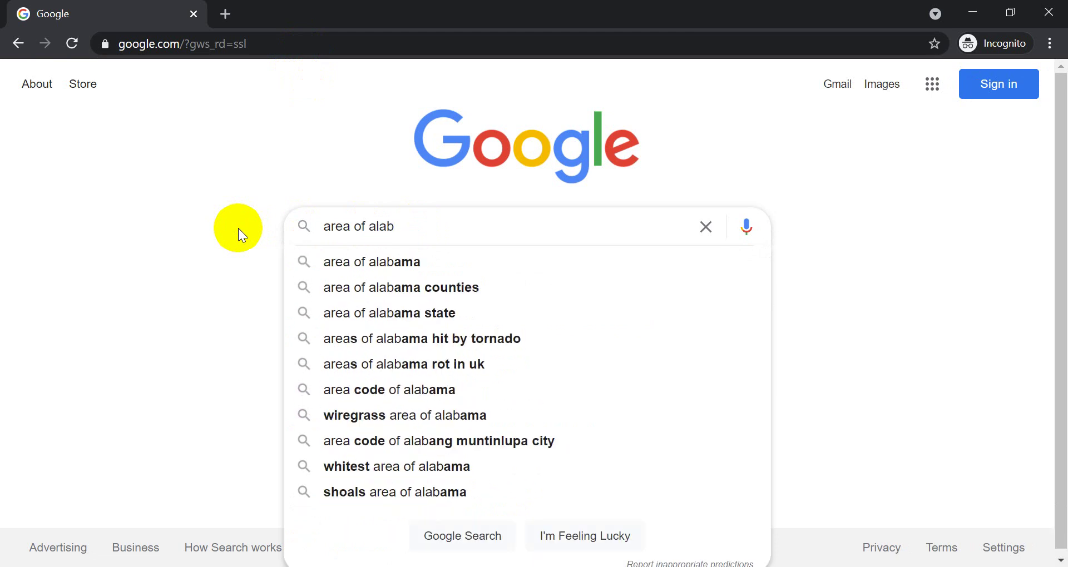
pyautogui.press('Down')
pyautogui.press('Return')
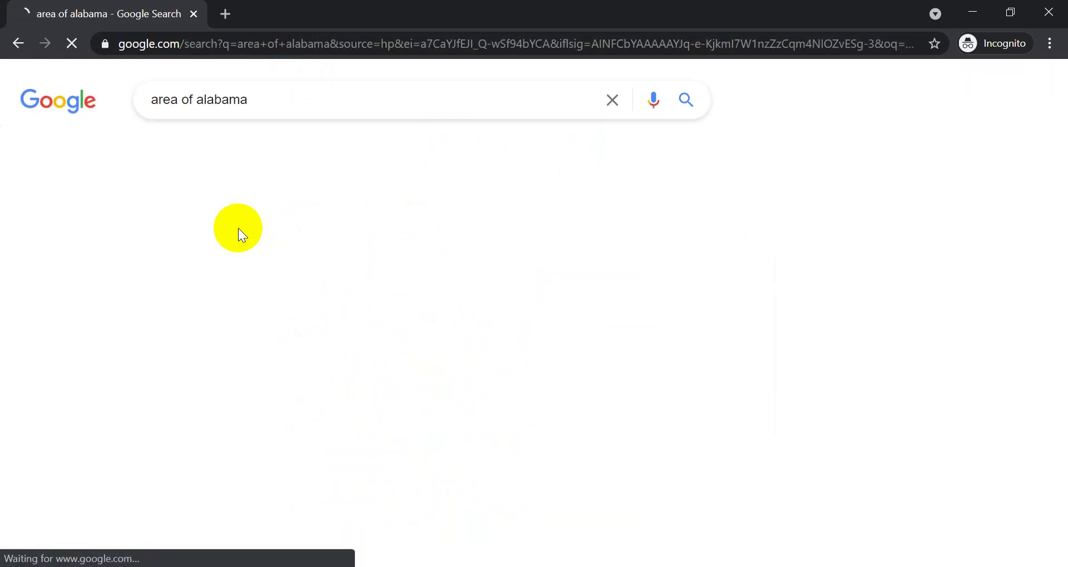
# - Search 'convert square meters to square miles' in a new Chrome tab, then return to QGIS
pyautogui.click(225, 14)
pyautogui.write('conver')
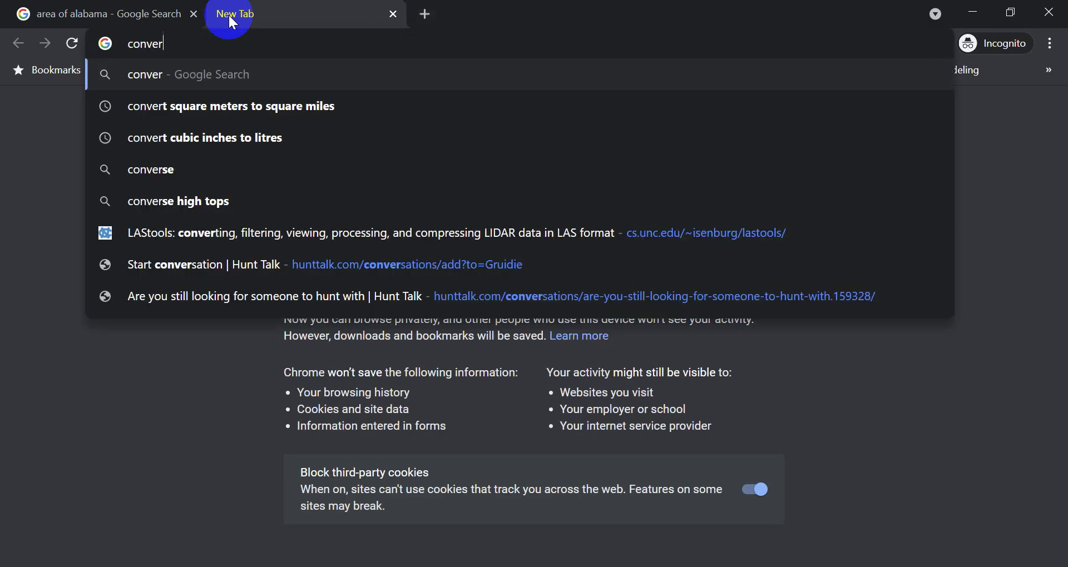
pyautogui.write('t square meters')
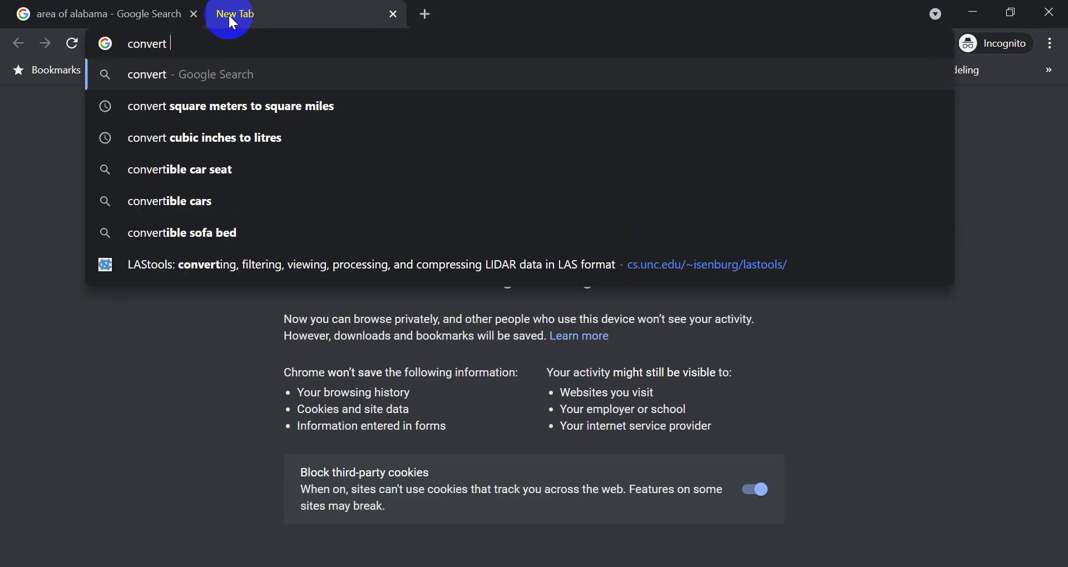
pyautogui.write(' to s')
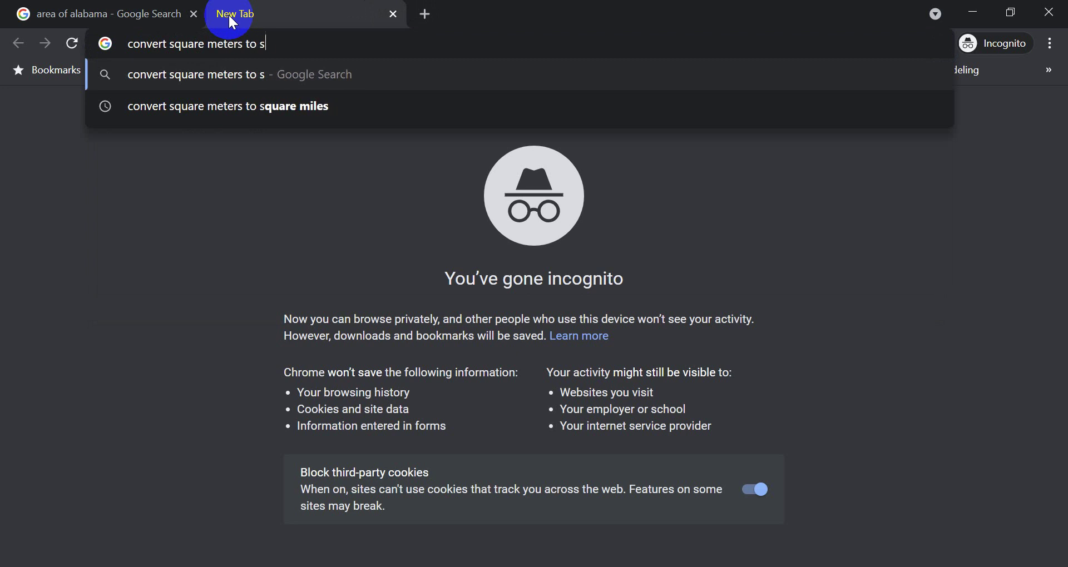
pyautogui.write('quare miles')
pyautogui.press('Return')
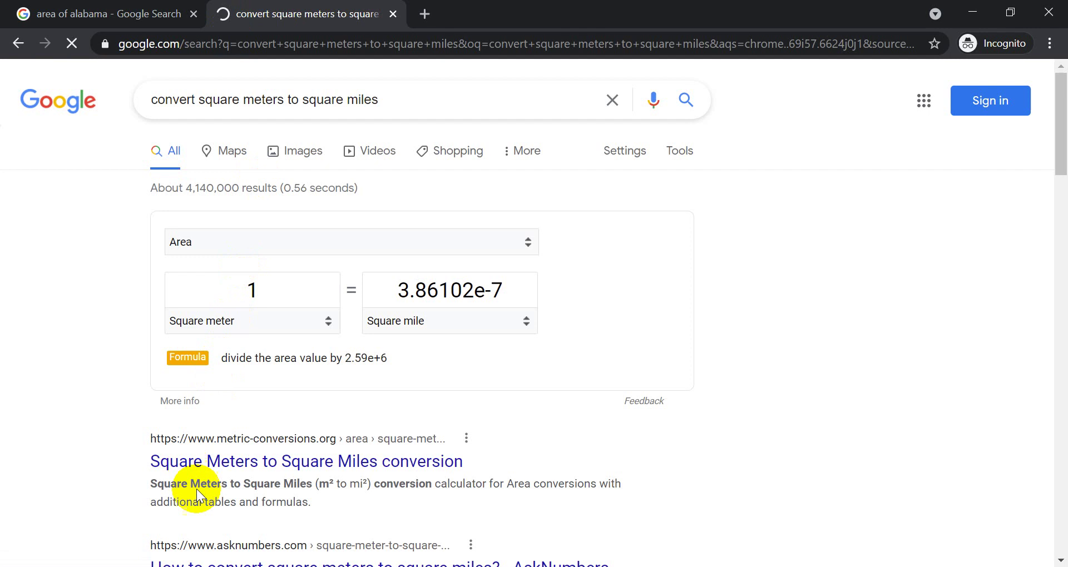
pyautogui.hotkey('alt', 'Tab')
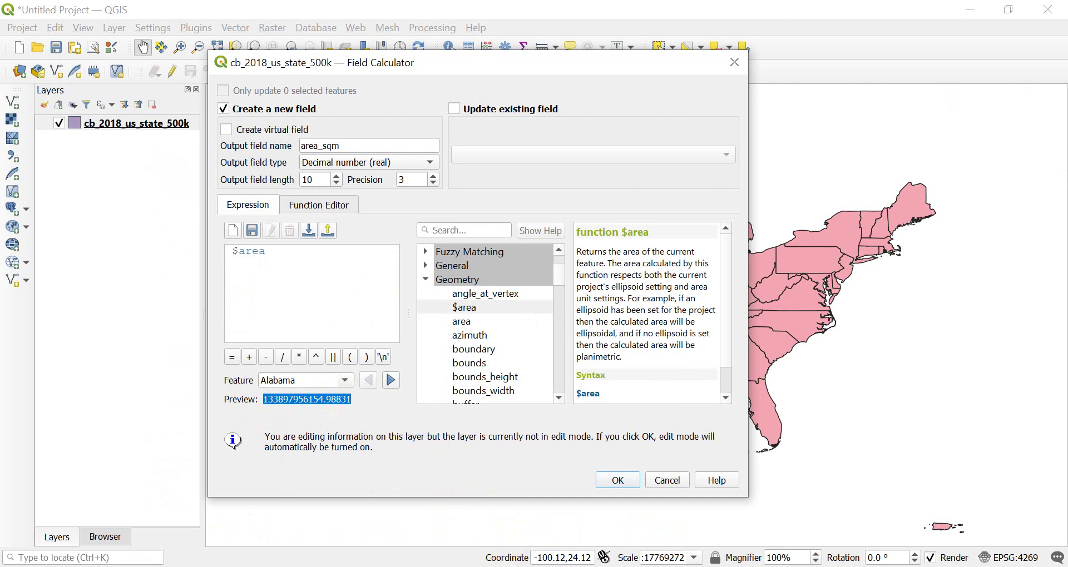
# - Paste Alabama's computed area into the converter and compare with Google's 52,419 mi²
pyautogui.hotkey('alt', 'Tab')
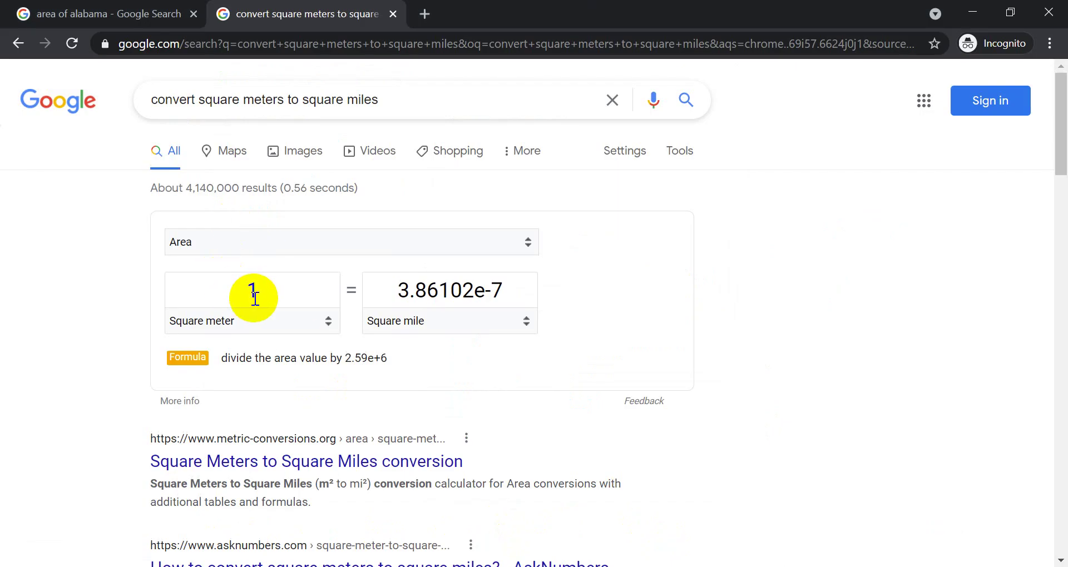
pyautogui.doubleClick(225, 294)
pyautogui.write('133897956154.98831')
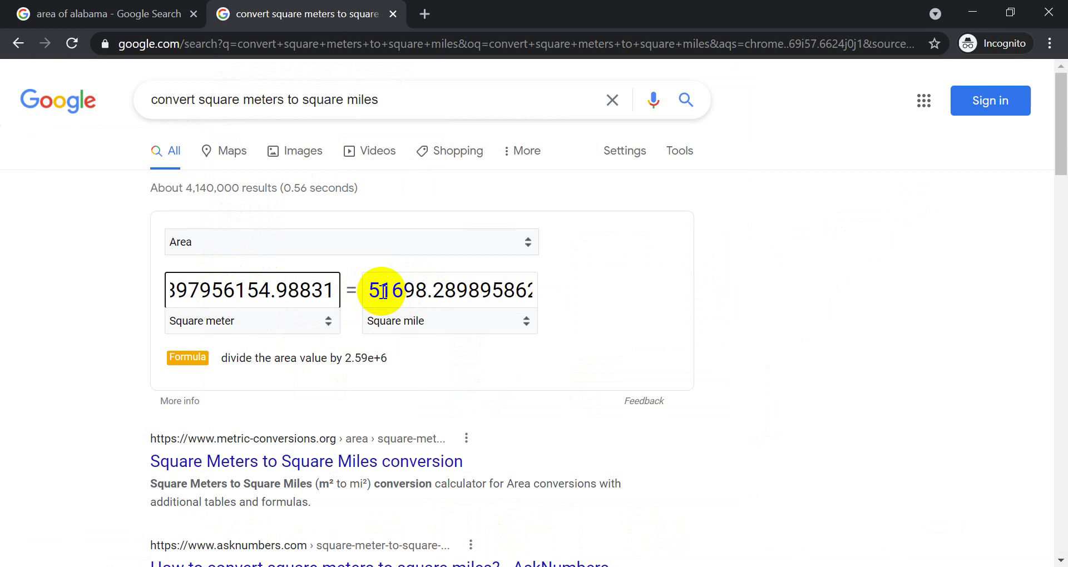
pyautogui.click(161, 14)
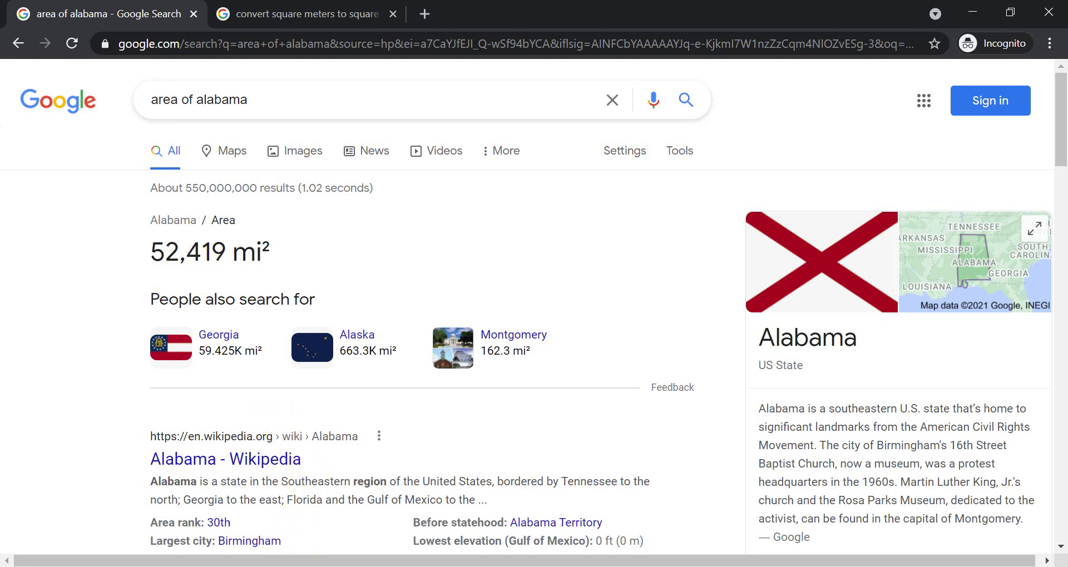
# - Preview $area for Utah and copy its value, 219886509899.9298
pyautogui.hotkey('alt', 'Tab')
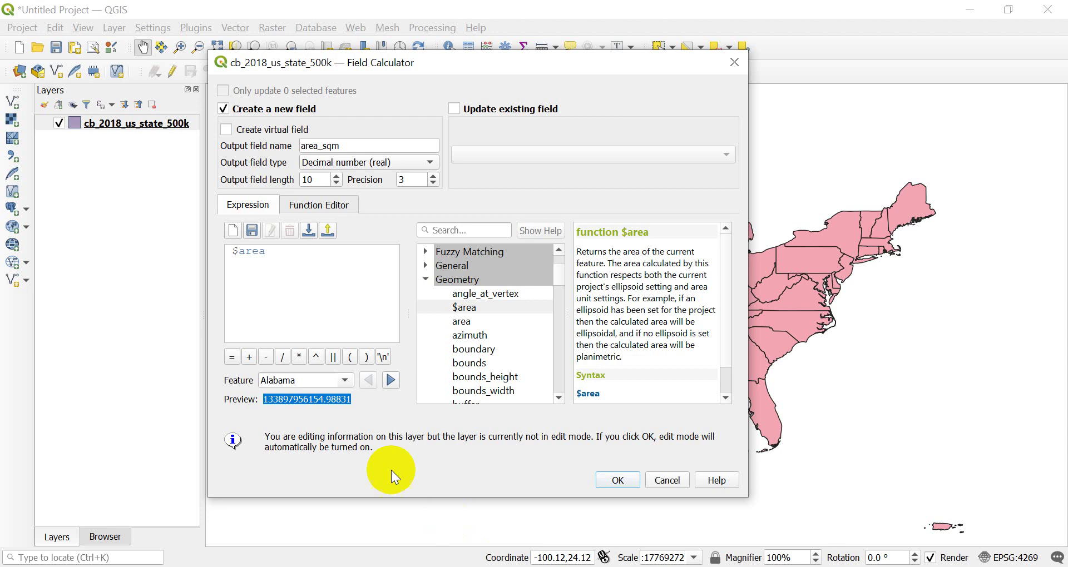
pyautogui.click(349, 381)
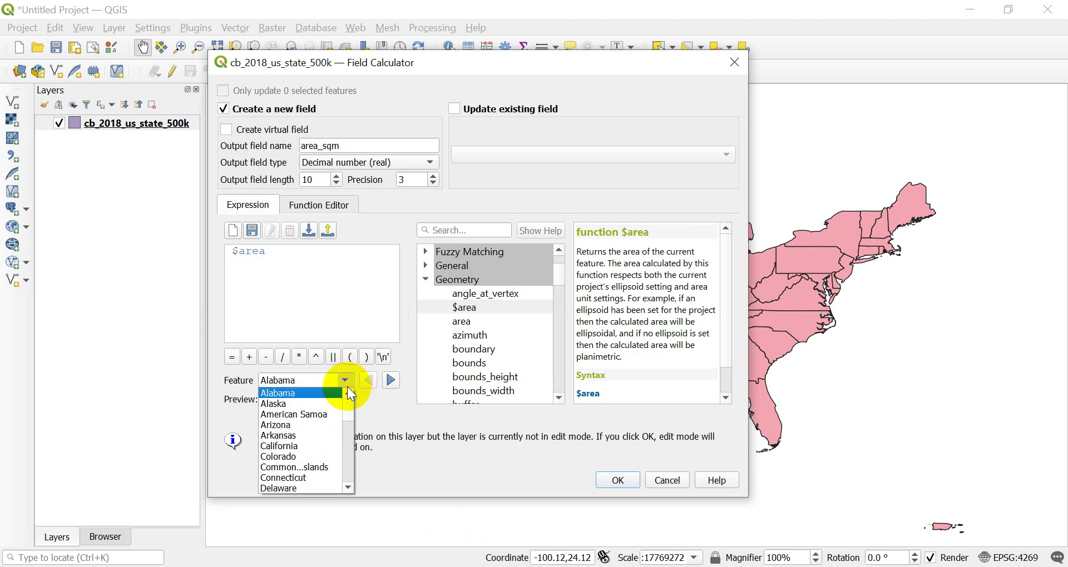
pyautogui.scroll(-1, 349, 401)
pyautogui.scroll(-15, 349, 402)
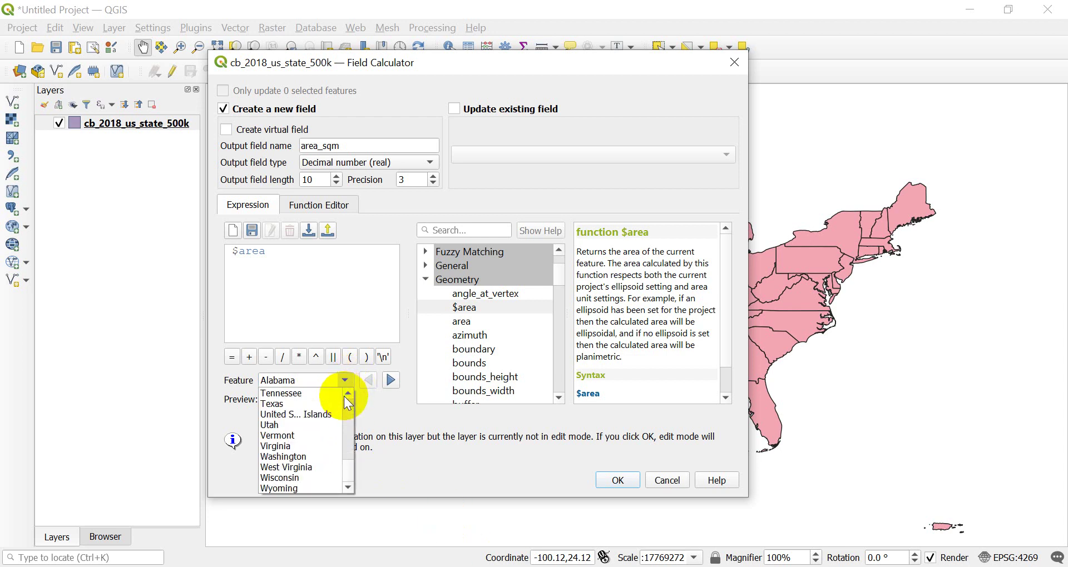
pyautogui.click(294, 425)
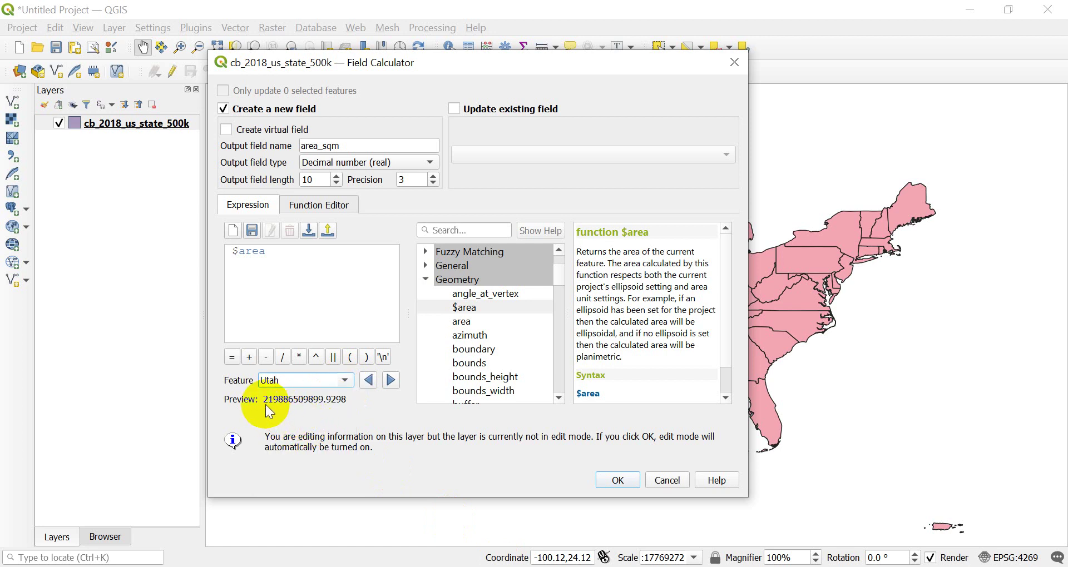
pyautogui.moveTo(264, 402); pyautogui.dragTo(333, 402)
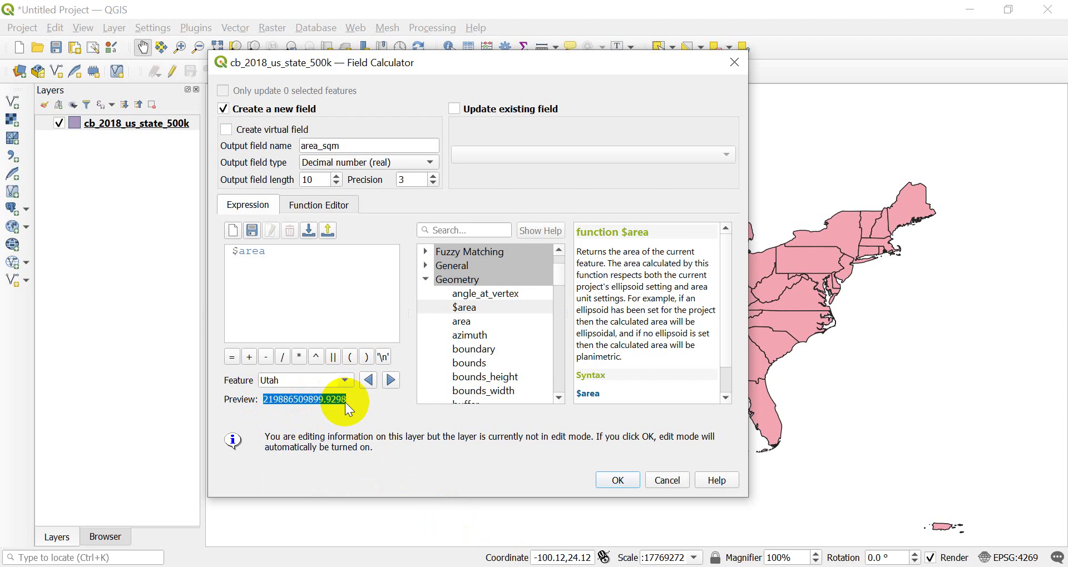
# - Paste Utah's area into Chrome's converter, giving about 84,898.66 square miles
pyautogui.hotkey('alt', 'Tab')
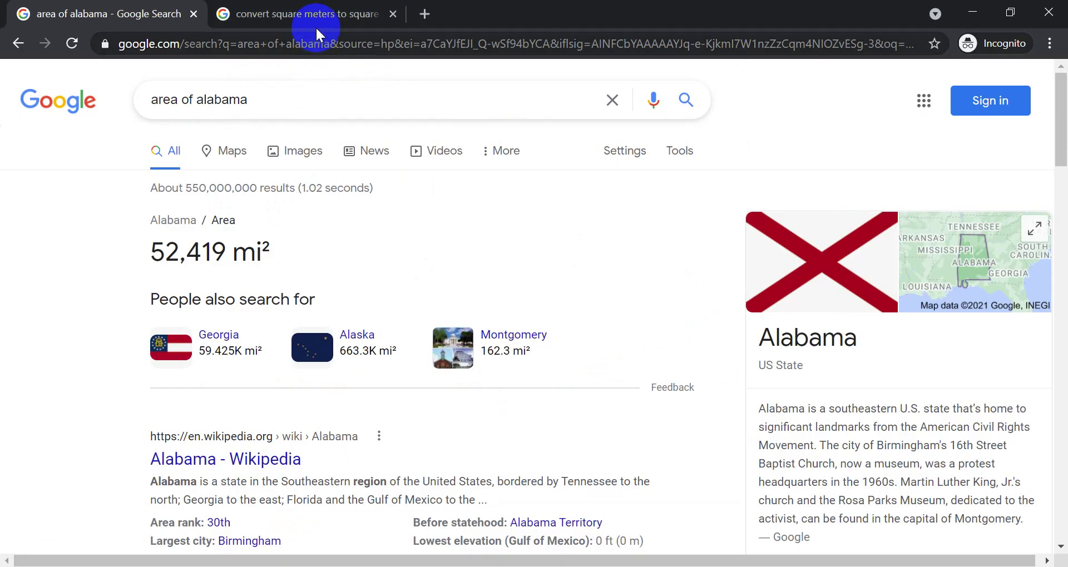
pyautogui.click(308, 15)
pyautogui.doubleClick(292, 286)
pyautogui.write('219886509899.9298')
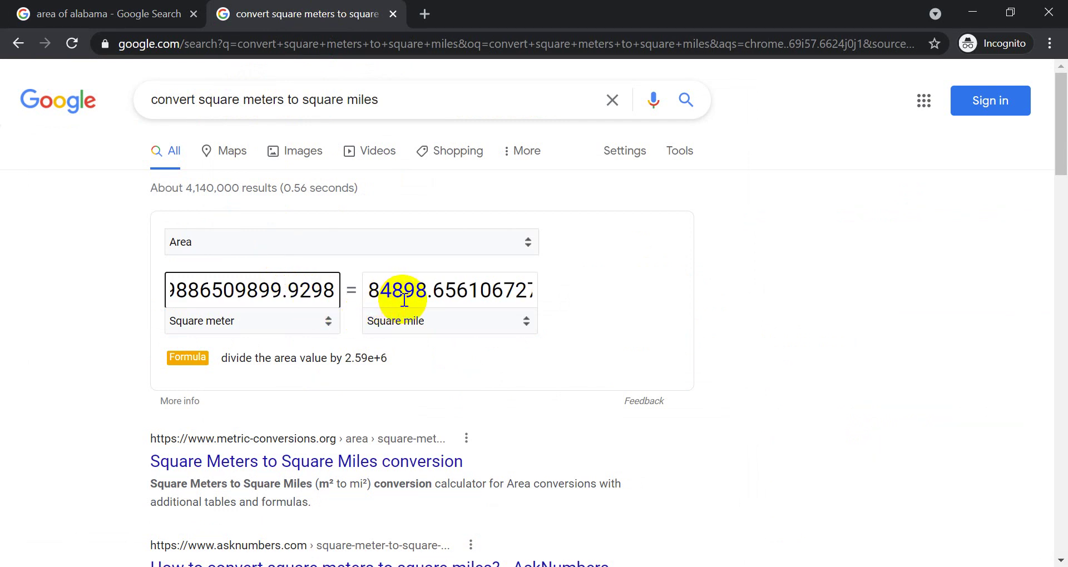
# - Change the Google search to 'area of utah', showing 84,899 mi²
pyautogui.click(74, 25)
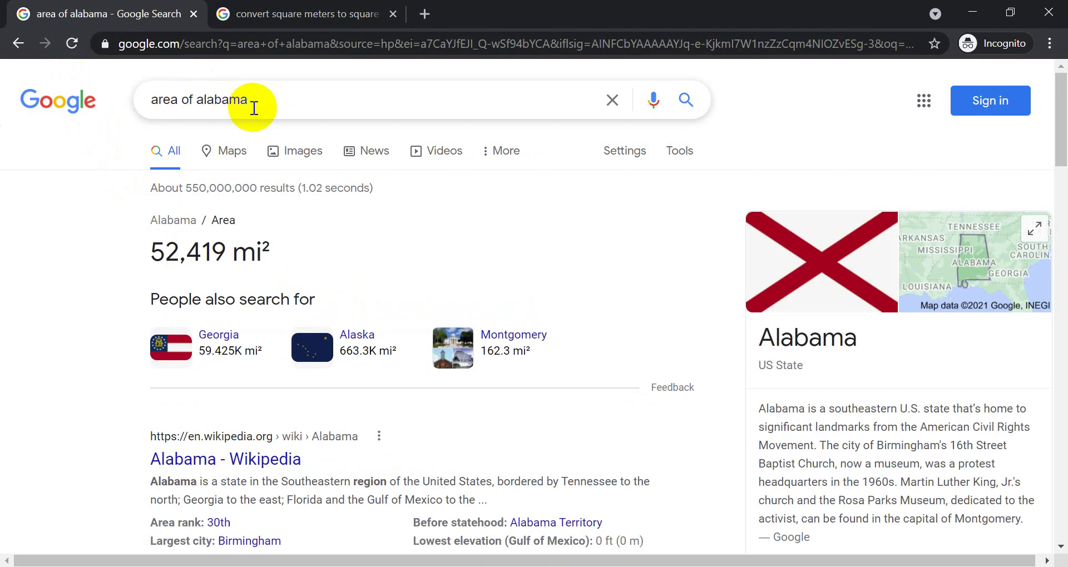
pyautogui.moveTo(250, 105); pyautogui.dragTo(197, 104)
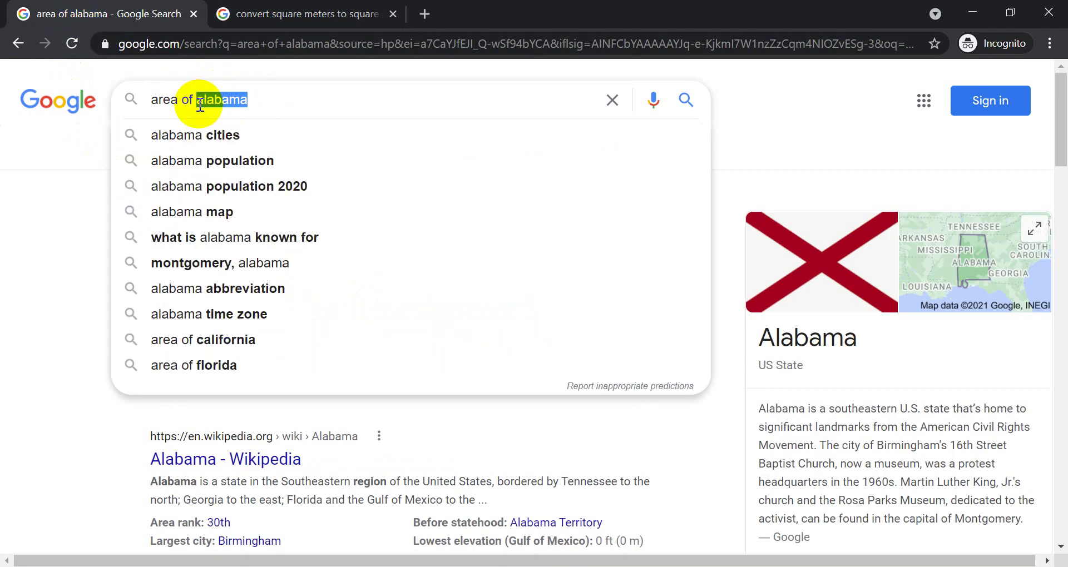
pyautogui.write('utah')
pyautogui.press('Return')
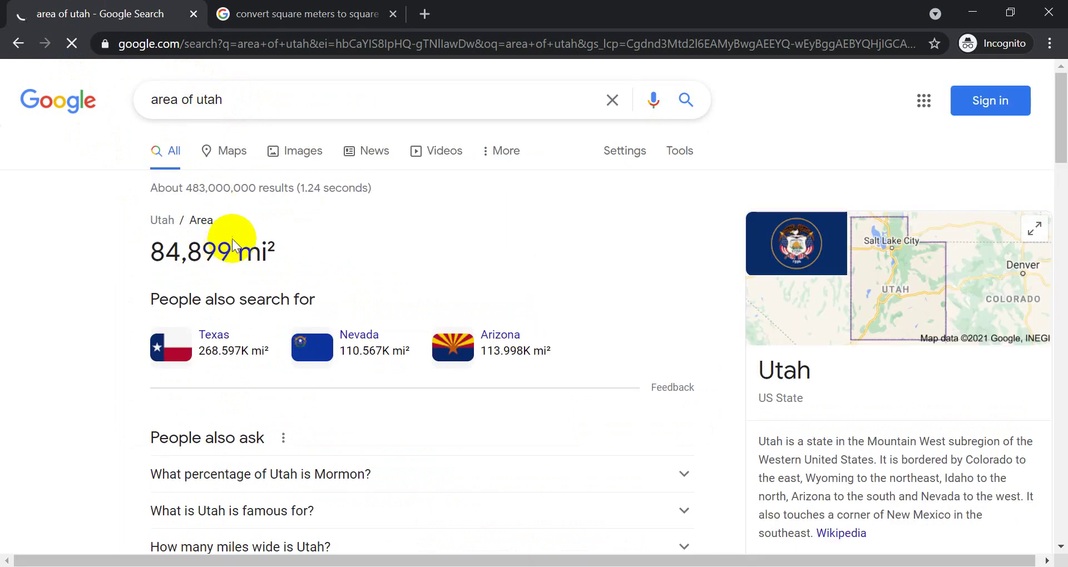
# - Compare the converted 84,898.656 square miles with Google's Utah area, then return to QGIS
pyautogui.click(281, 13)
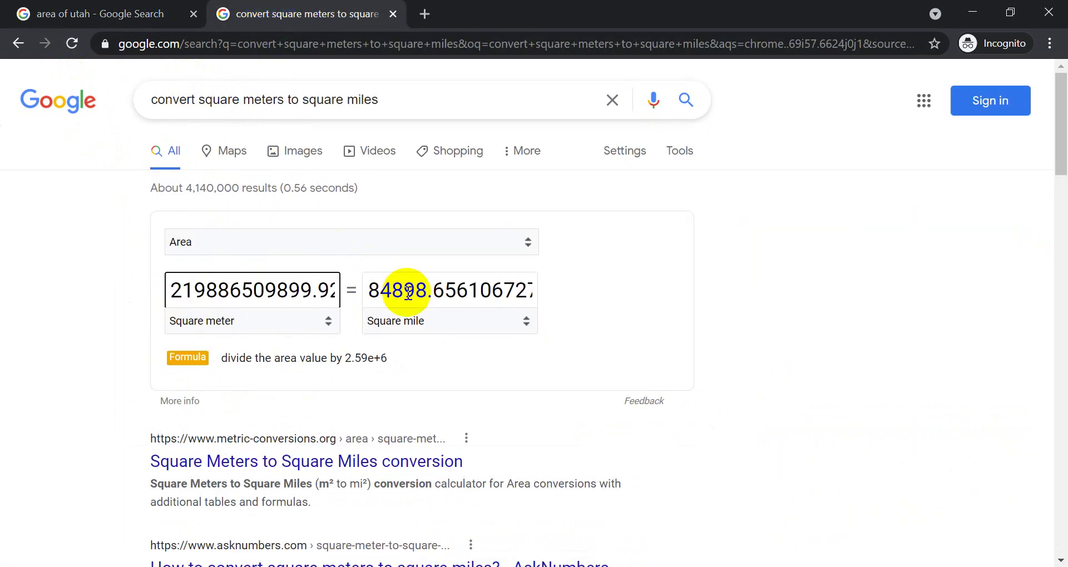
pyautogui.moveTo(426, 290); pyautogui.dragTo(381, 290)
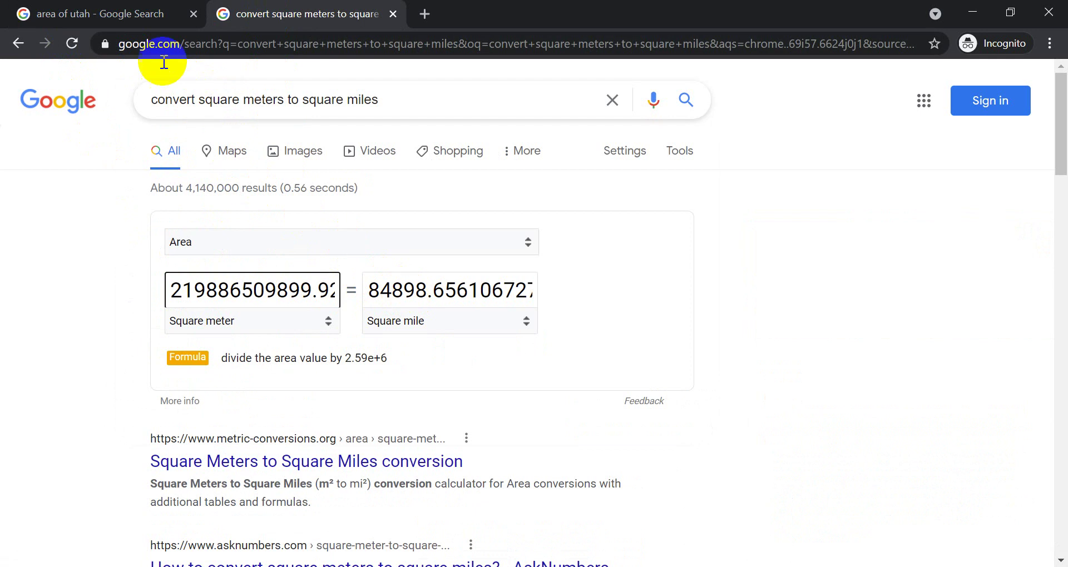
pyautogui.click(107, 14)
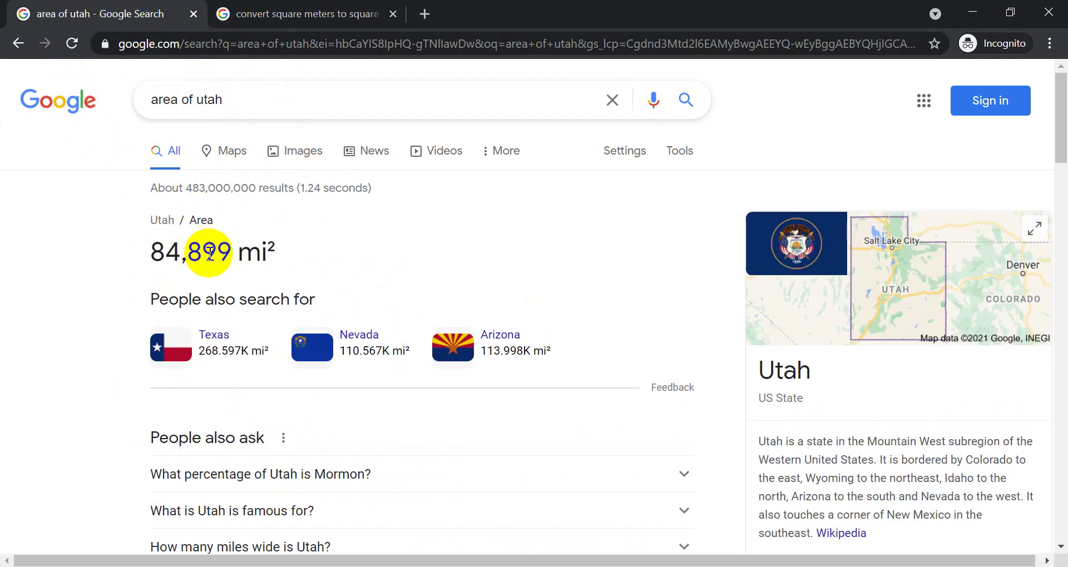
pyautogui.click(281, 16)
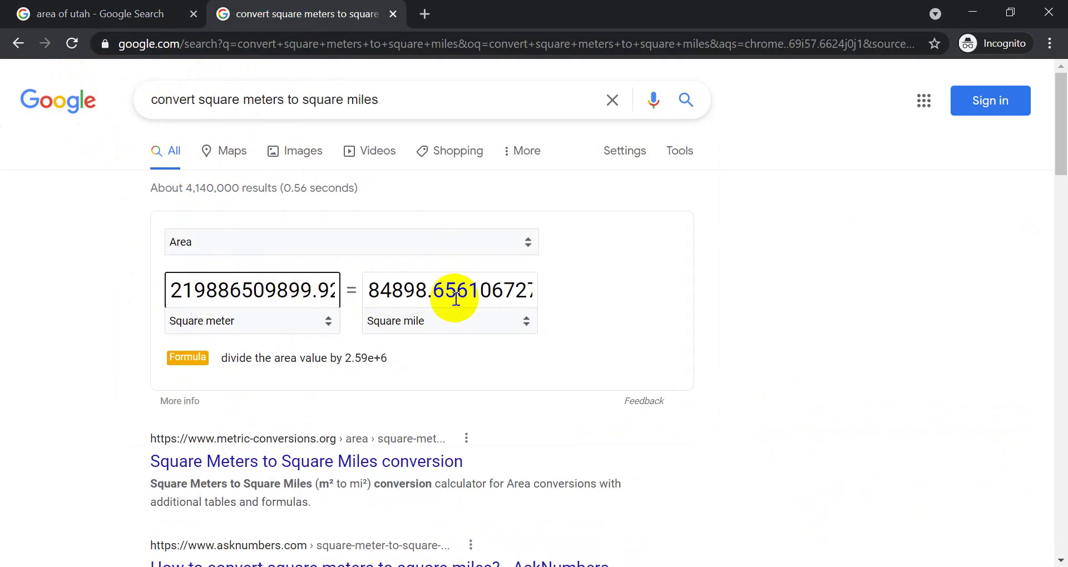
pyautogui.click(115, 22)
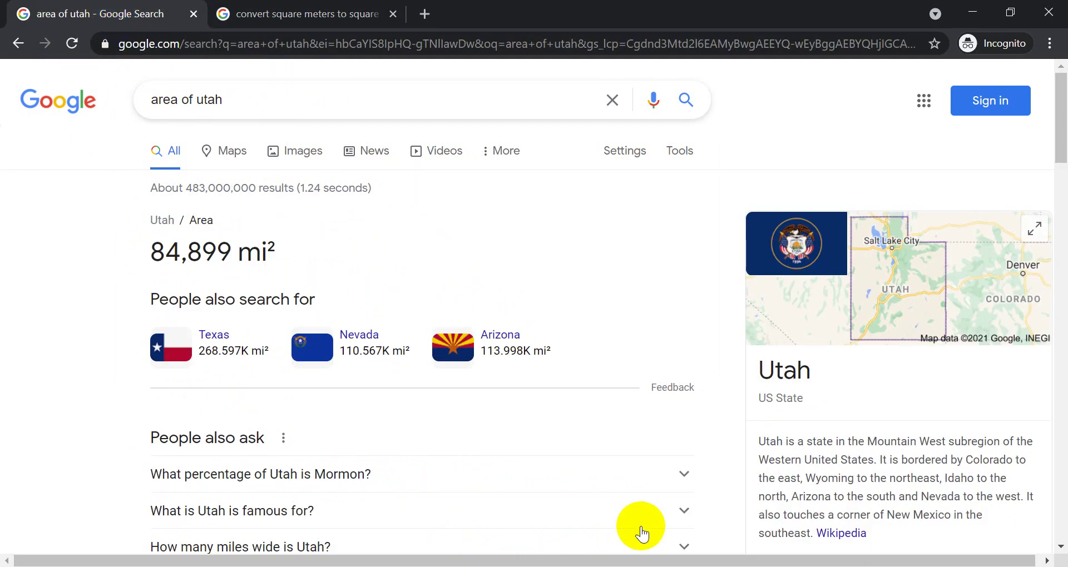
pyautogui.hotkey('alt', 'Tab')
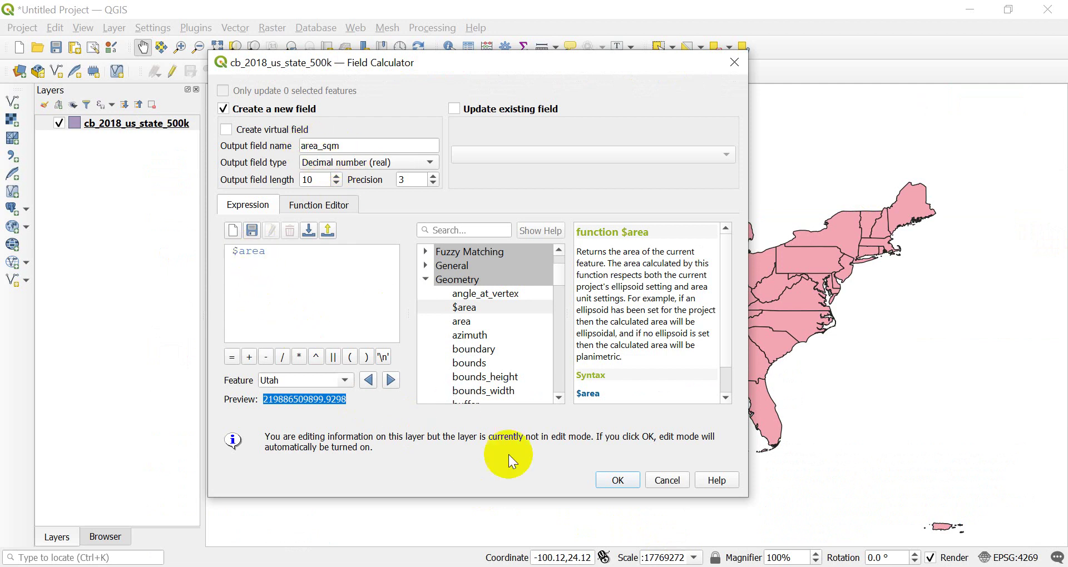
# - Compute area_sqm with $area for all states and save the layer edits
pyautogui.click(614, 480)
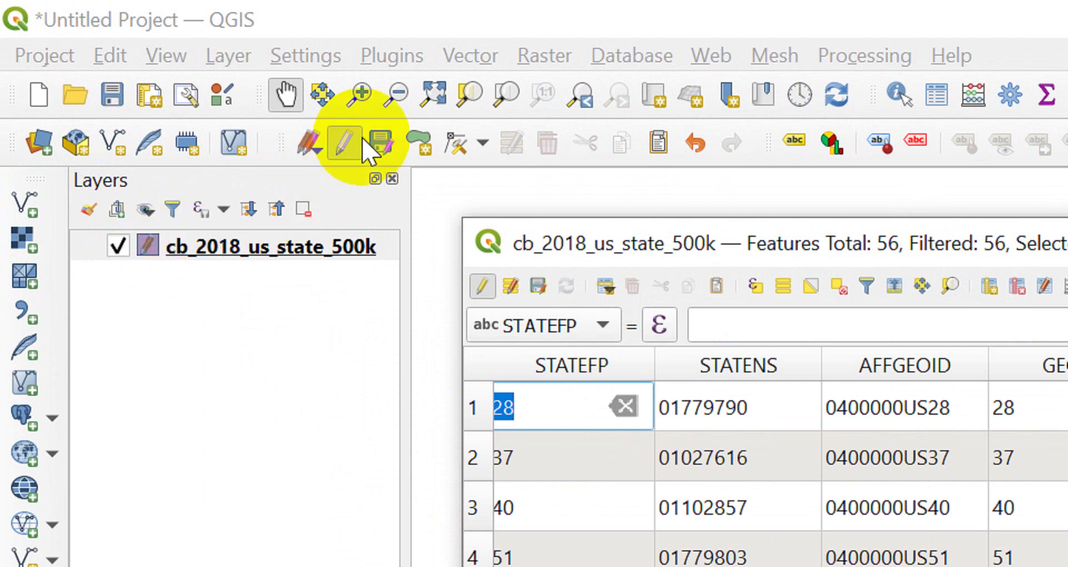
pyautogui.click(388, 147)
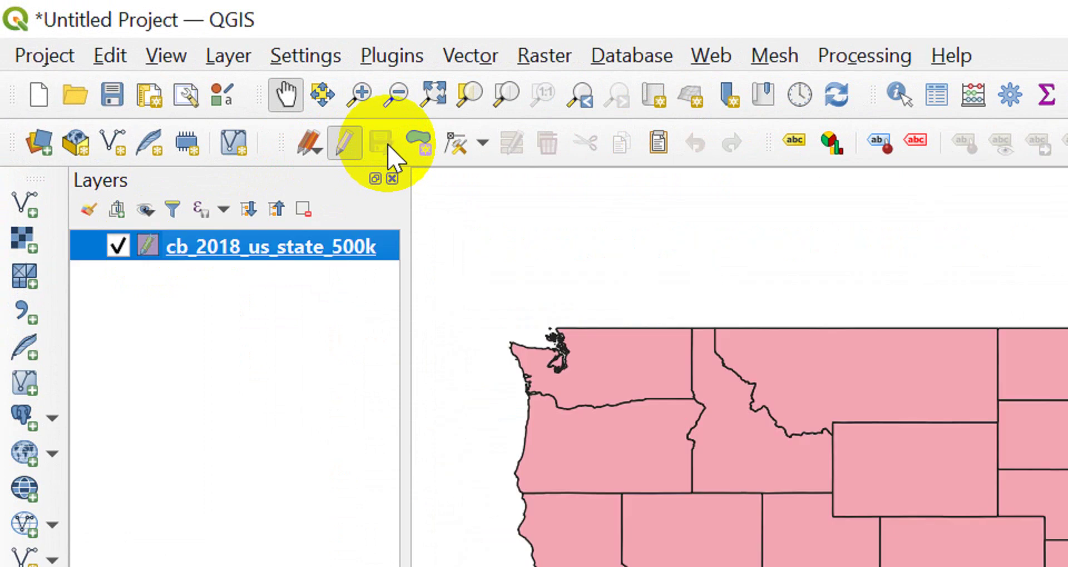
# - Turn off editing, open the attribute table and enlarge it to reveal the area_sqm column
pyautogui.click(340, 144)
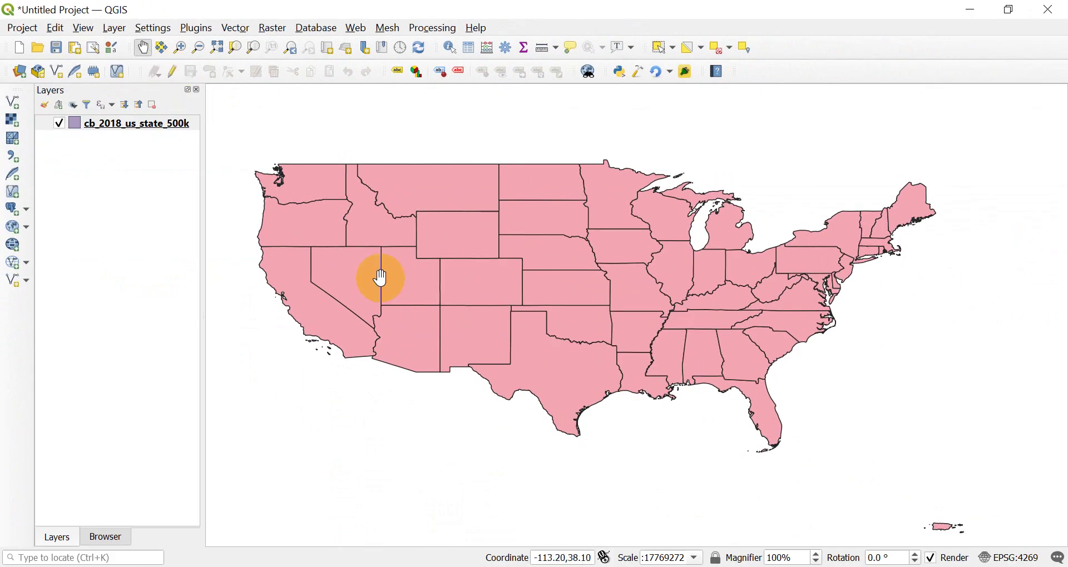
pyautogui.press('F6')
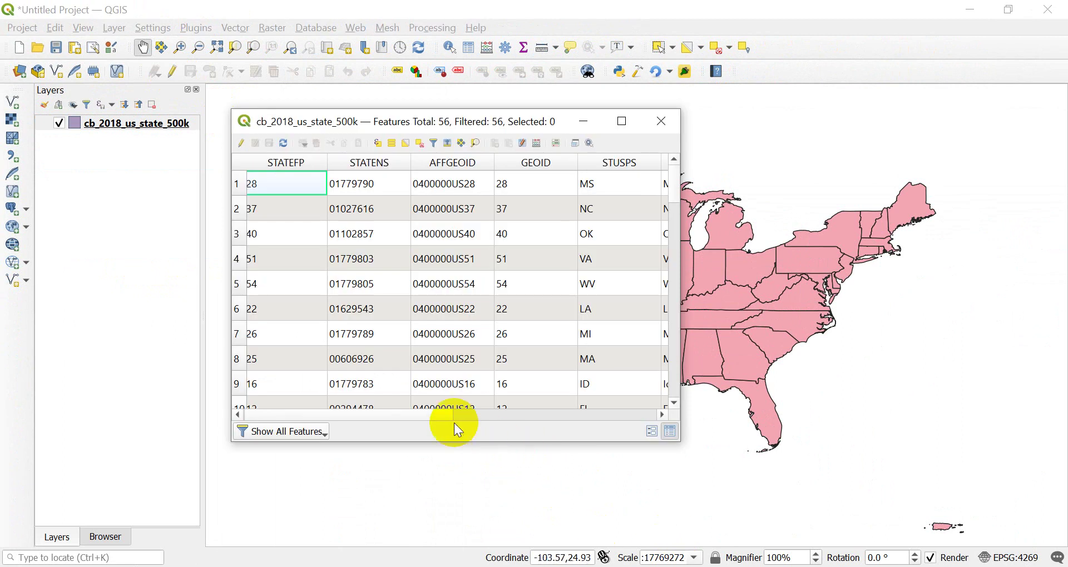
pyautogui.moveTo(405, 412); pyautogui.dragTo(663, 420)
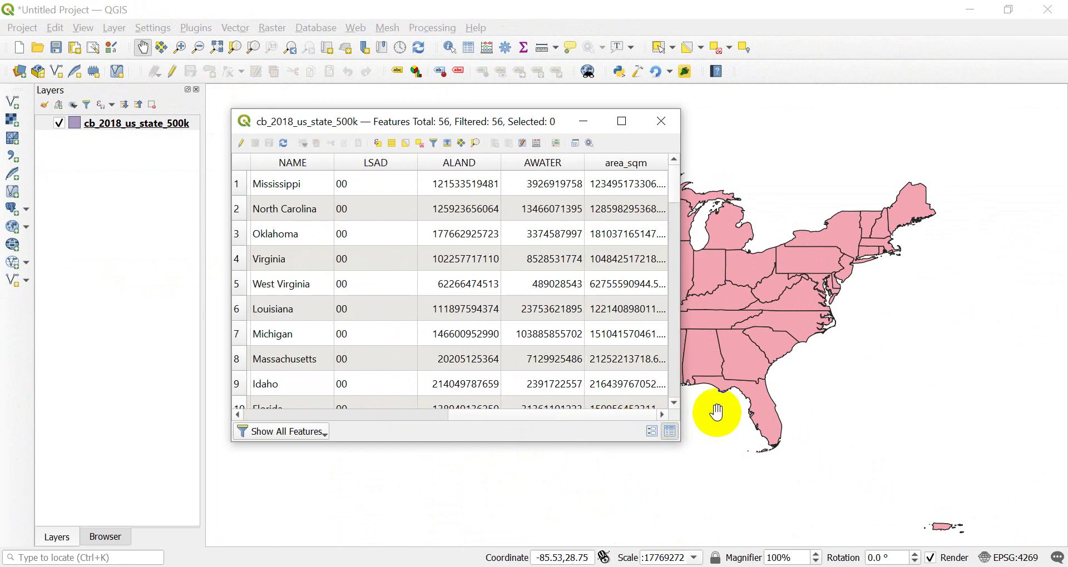
pyautogui.moveTo(682, 222); pyautogui.dragTo(816, 203)
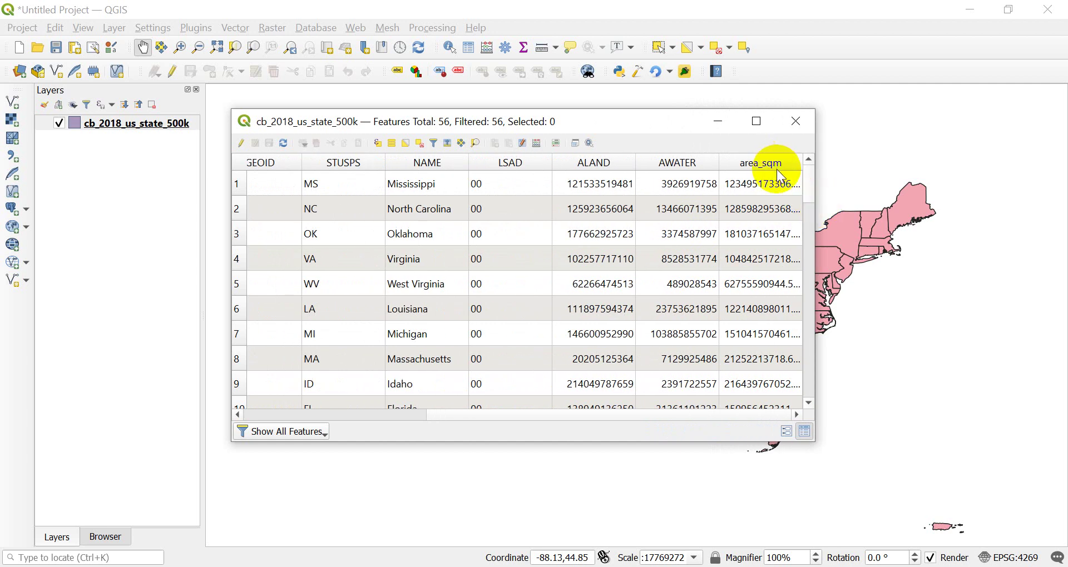
pyautogui.moveTo(717, 163)
pyautogui.mouseDown()
pyautogui.moveTo(696, 163)
pyautogui.moveTo(739, 165)
pyautogui.moveTo(695, 167)
pyautogui.moveTo(721, 167)
pyautogui.mouseUp()
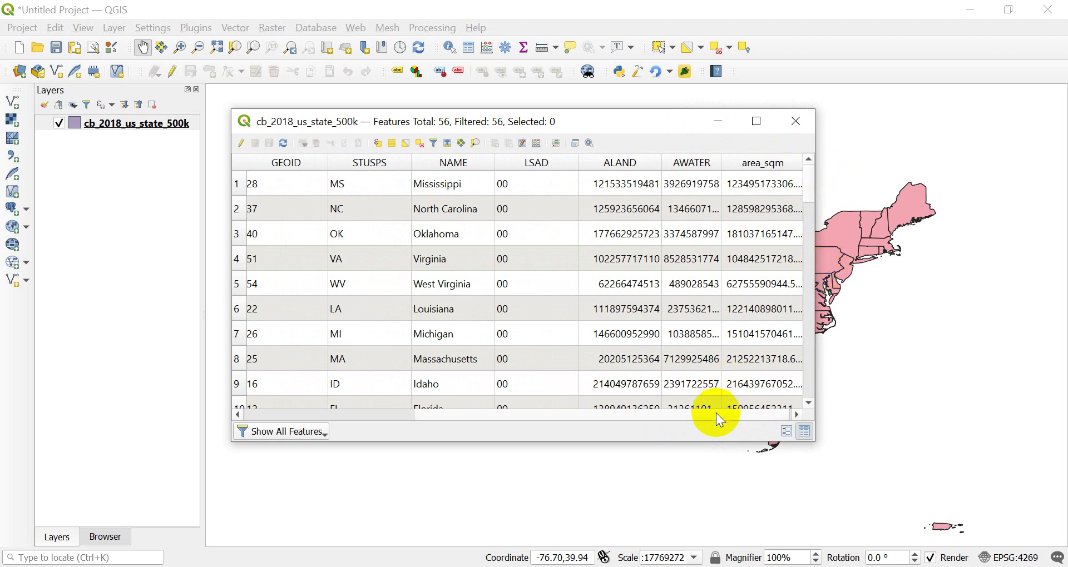
pyautogui.moveTo(716, 413); pyautogui.dragTo(805, 400)
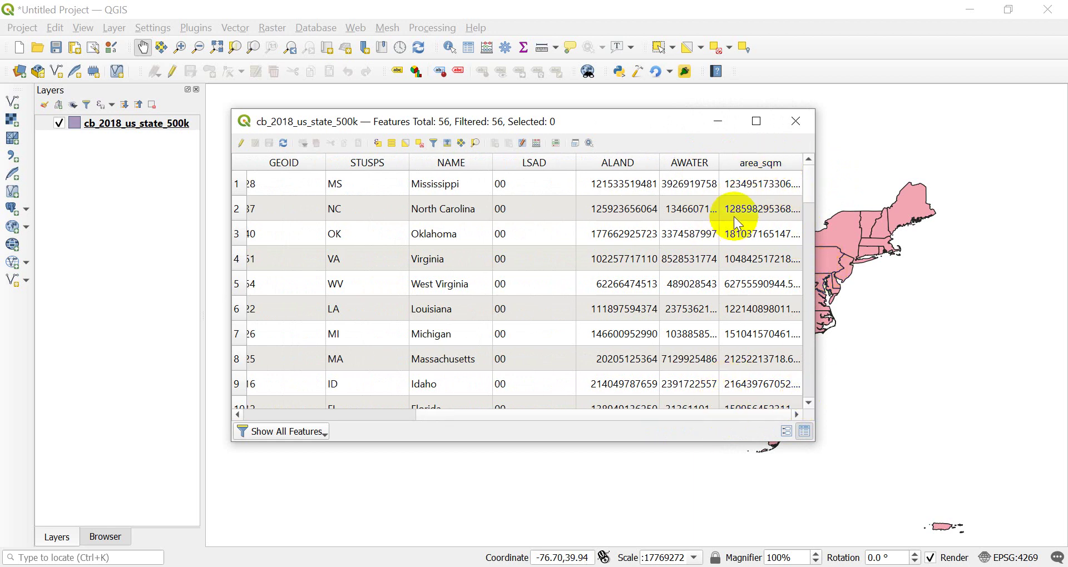